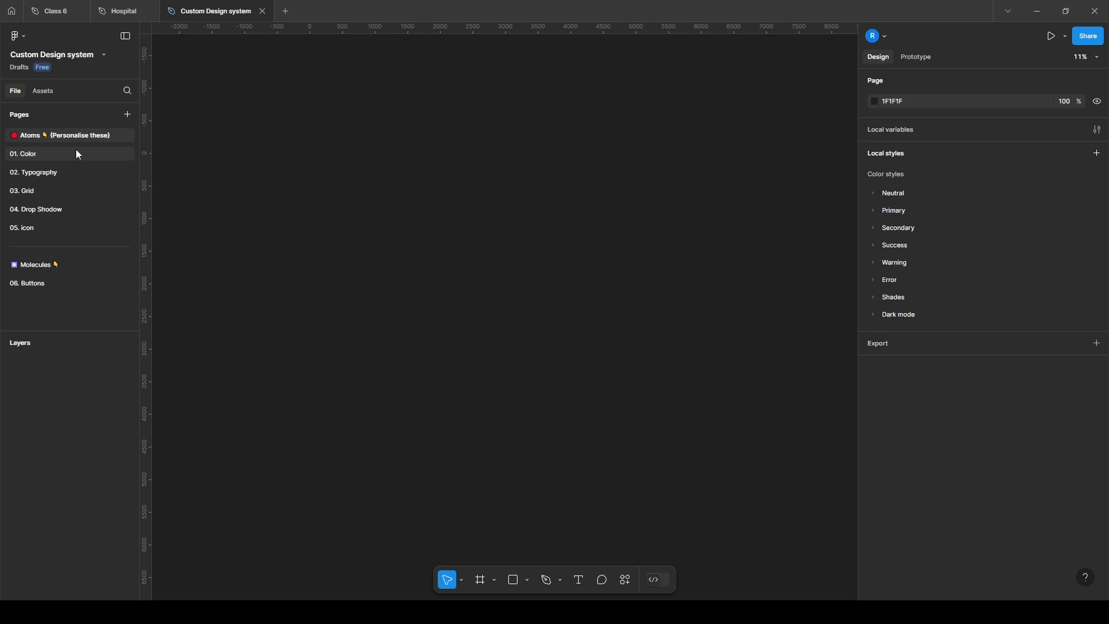
# Step: Open the 01. Color page and examine the light mode and dark mode colour palettes
pyautogui.click(78, 153)
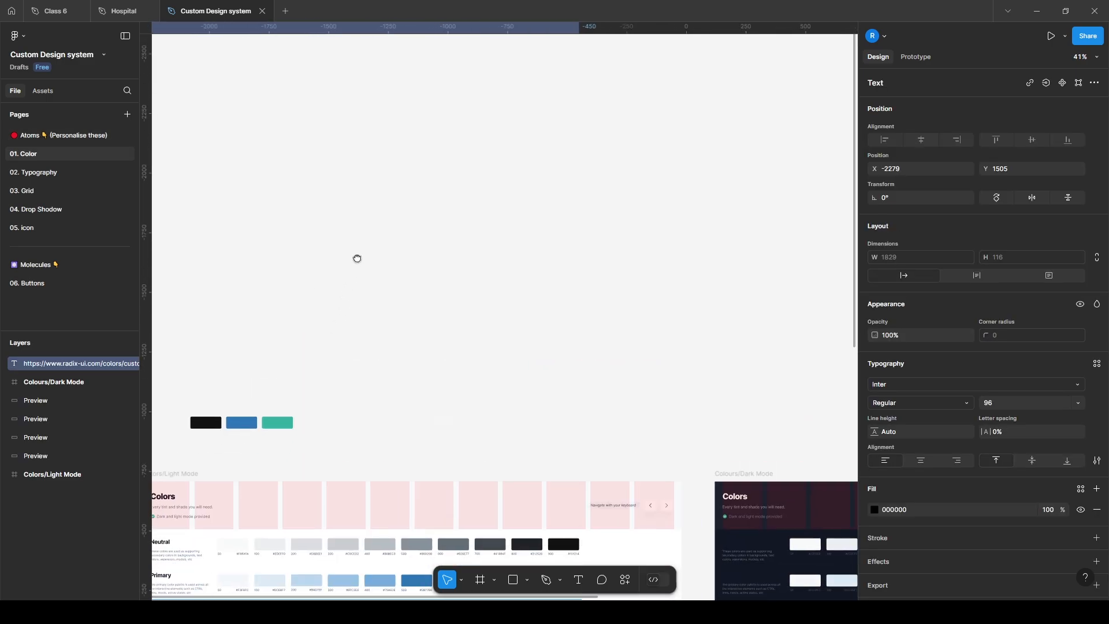
pyautogui.moveTo(358, 258); pyautogui.dragTo(312, 173)
pyautogui.scroll(-2, 376, 176)
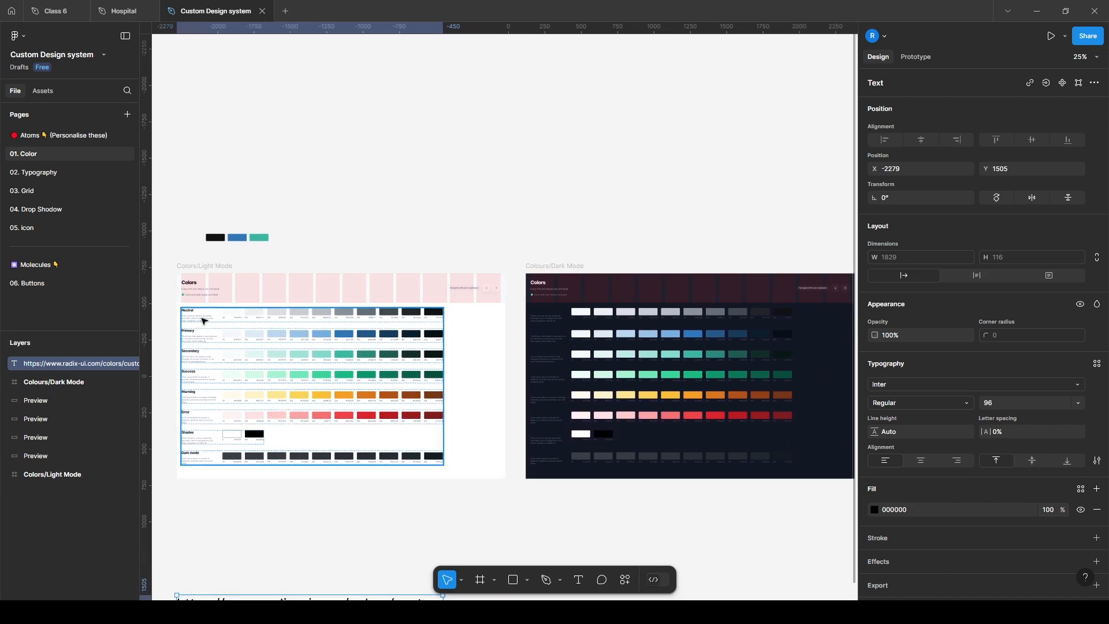
pyautogui.scroll(5, 204, 321)
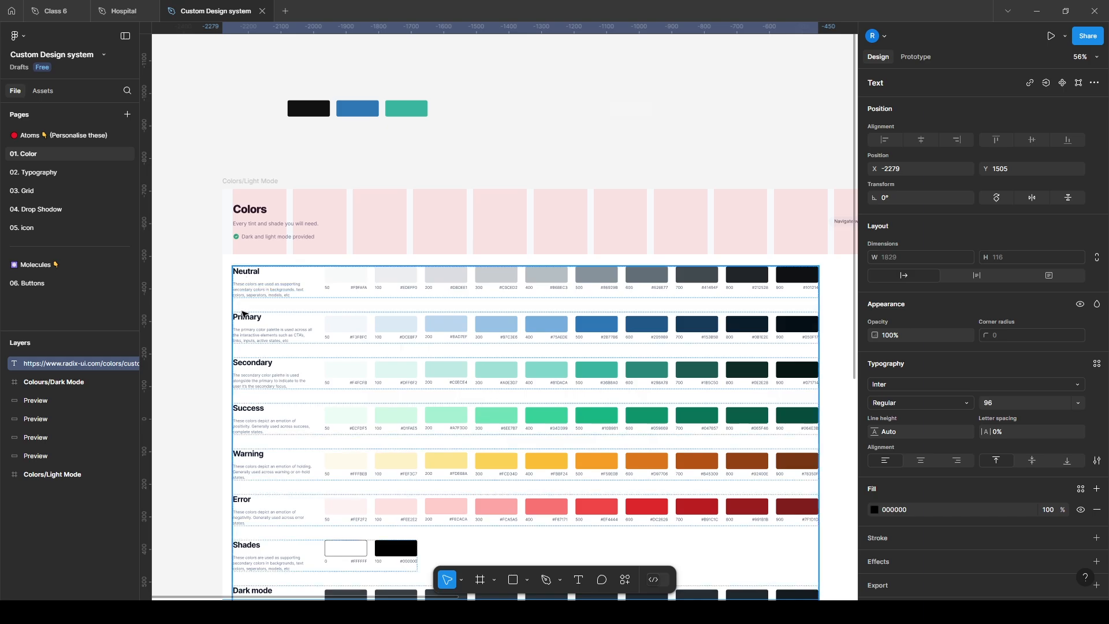
pyautogui.scroll(-1, 267, 298)
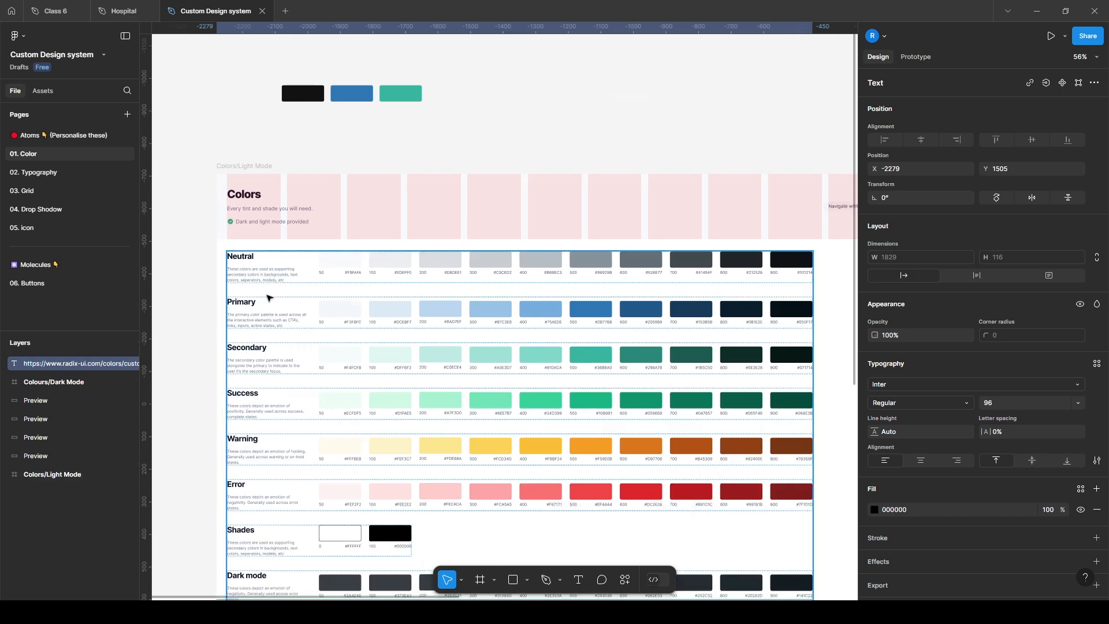
pyautogui.scroll(-2, 240, 468)
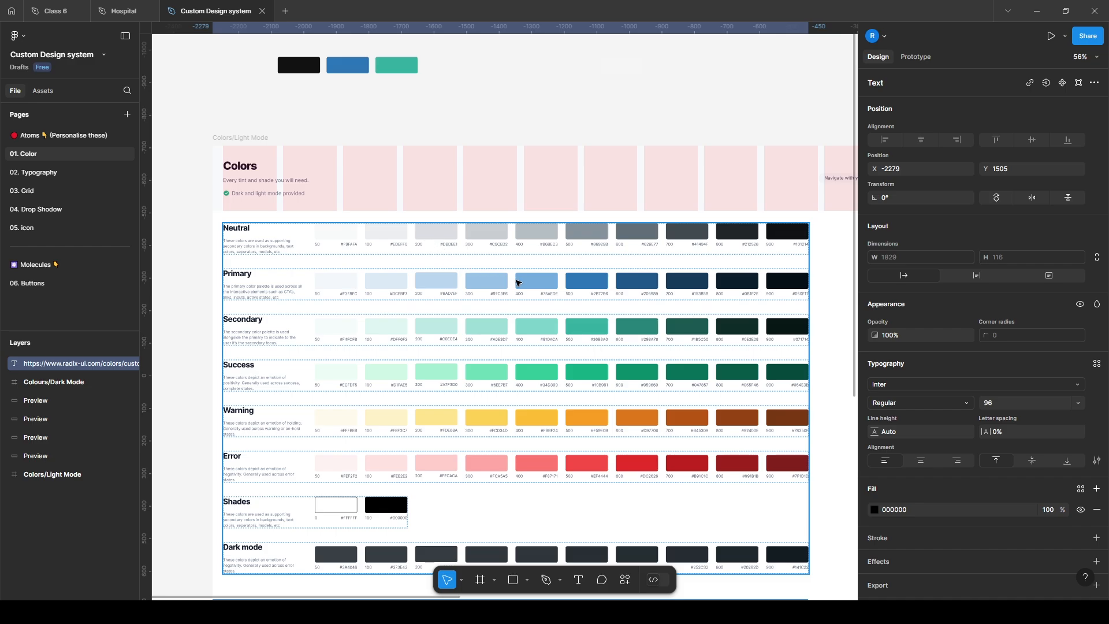
pyautogui.scroll(-4, 516, 281)
pyautogui.moveTo(757, 312); pyautogui.dragTo(474, 318)
pyautogui.scroll(4, 603, 299)
pyautogui.moveTo(602, 299); pyautogui.dragTo(585, 282)
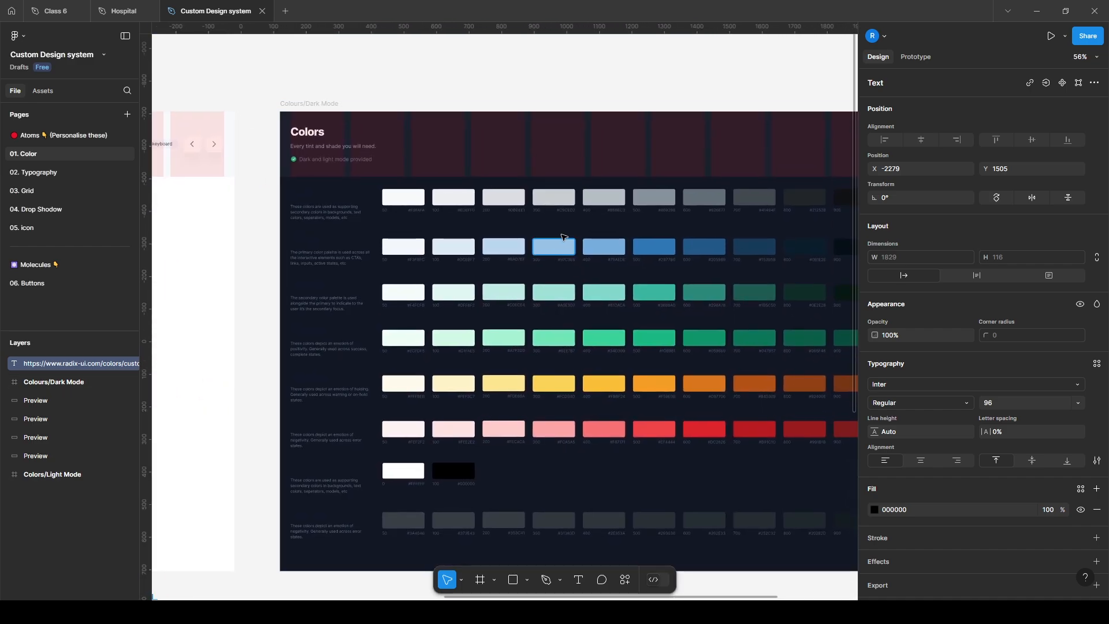
pyautogui.moveTo(639, 348); pyautogui.dragTo(578, 331)
pyautogui.scroll(-2, 578, 330)
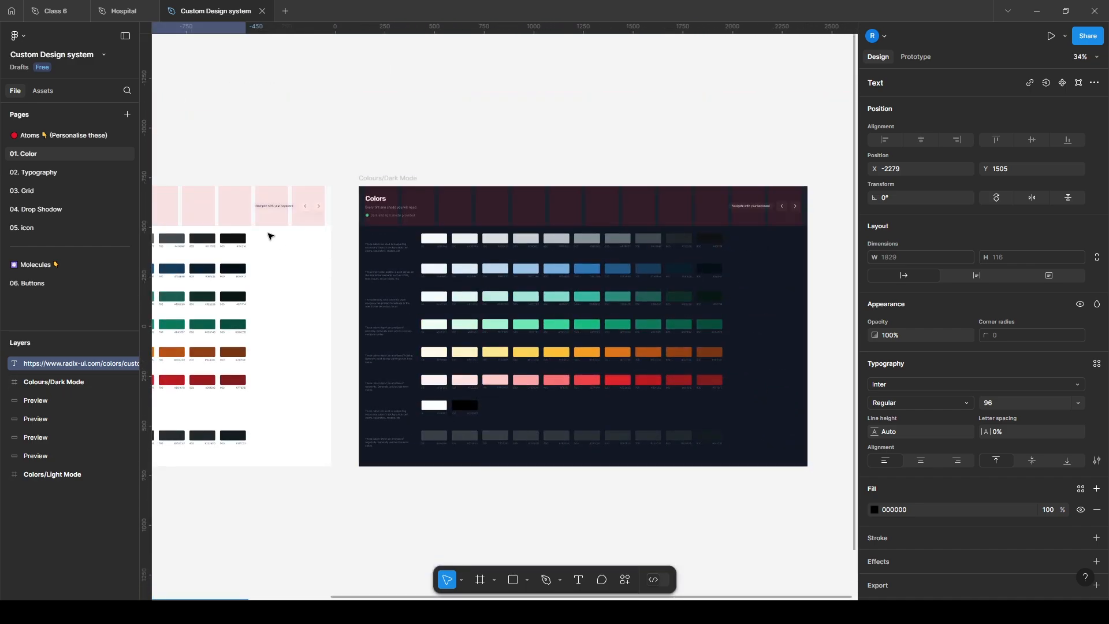
# Step: Open the 02. Typography page and examine the display and heading styles in the Inter font frame
pyautogui.click(84, 171)
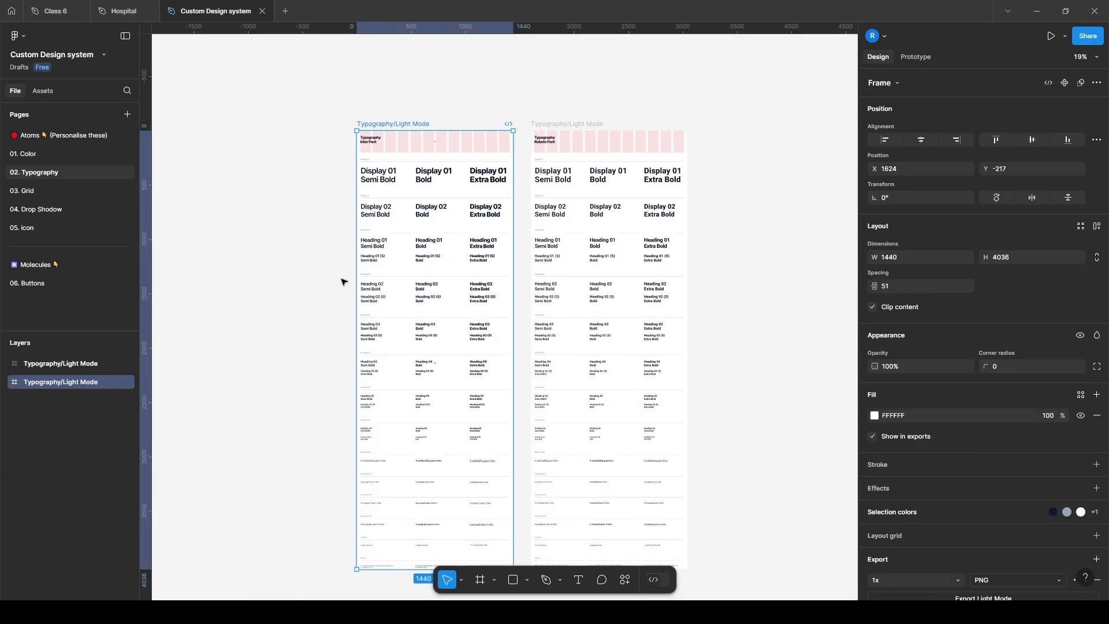
pyautogui.scroll(4, 381, 254)
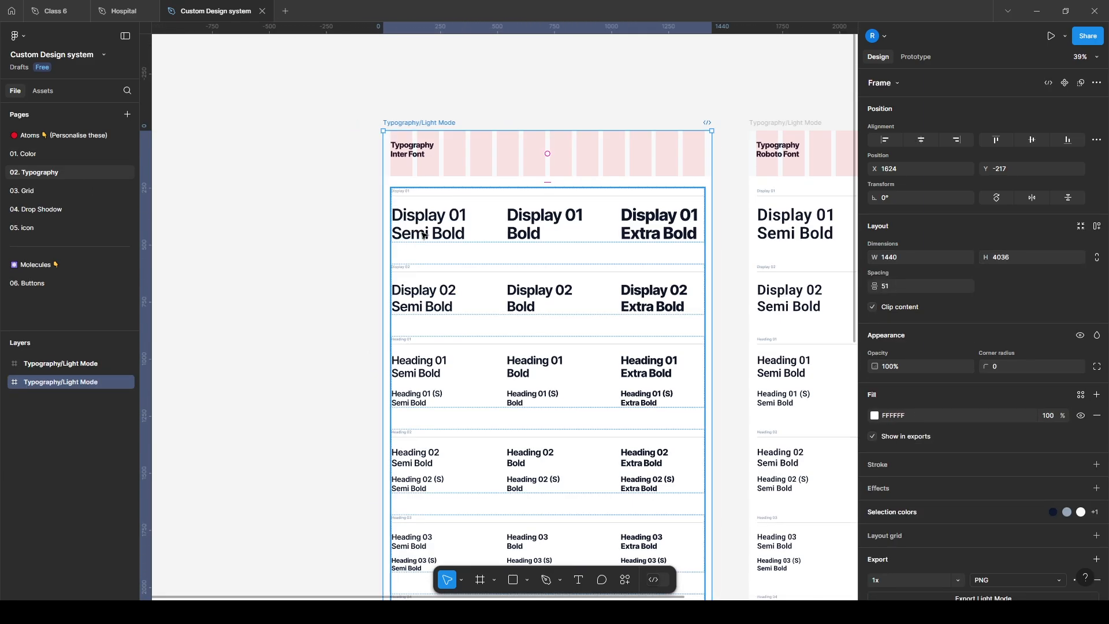
pyautogui.scroll(-2, 426, 374)
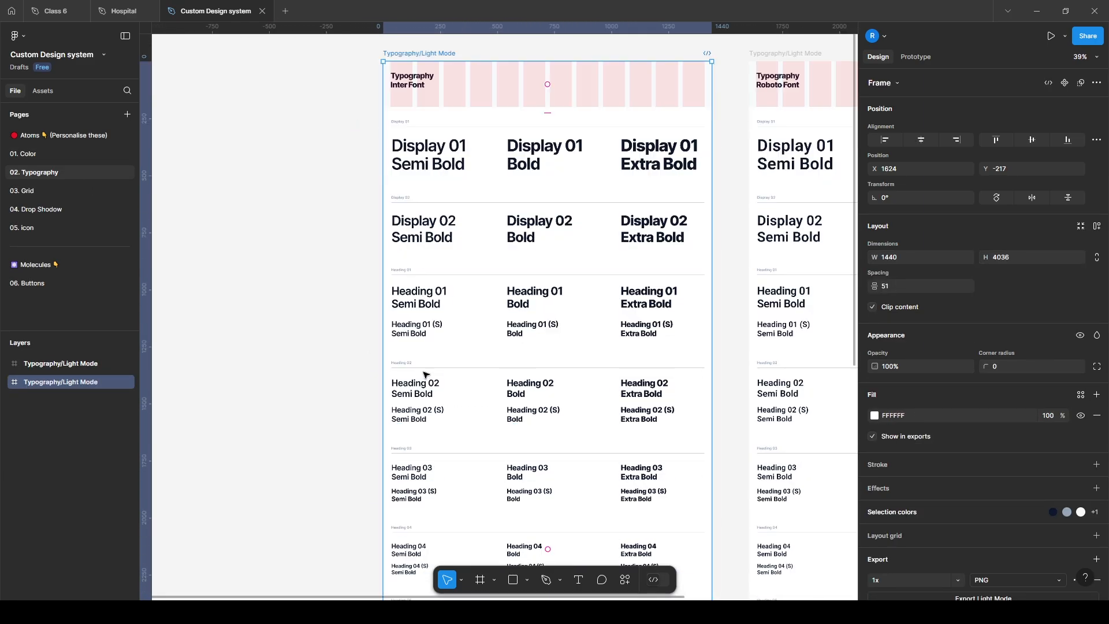
pyautogui.scroll(-4, 409, 401)
pyautogui.scroll(4, 409, 409)
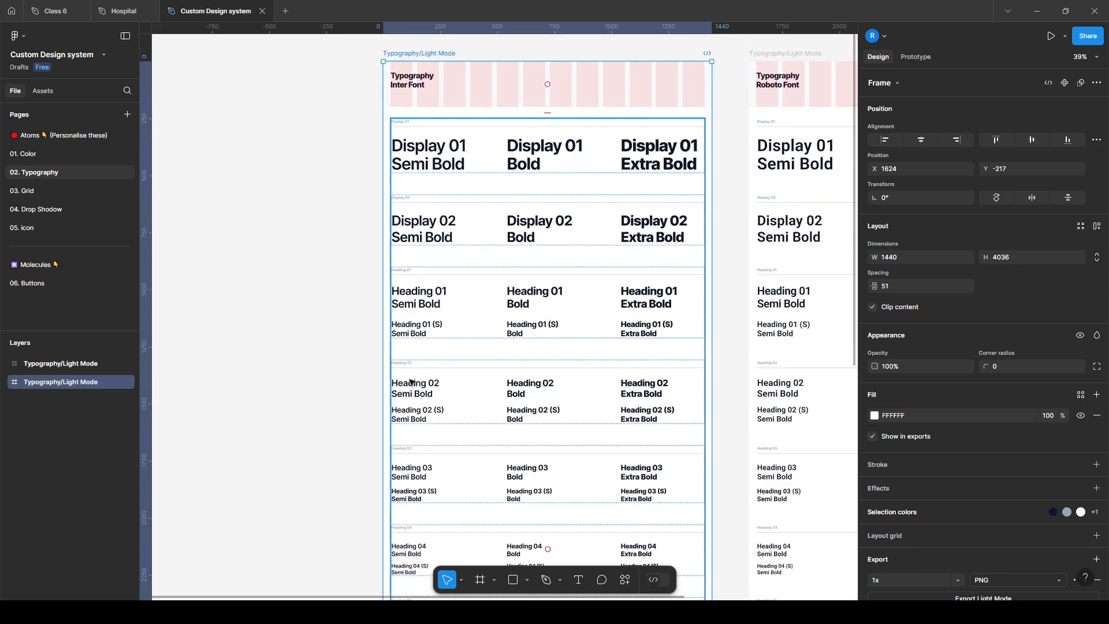
pyautogui.scroll(2, 411, 383)
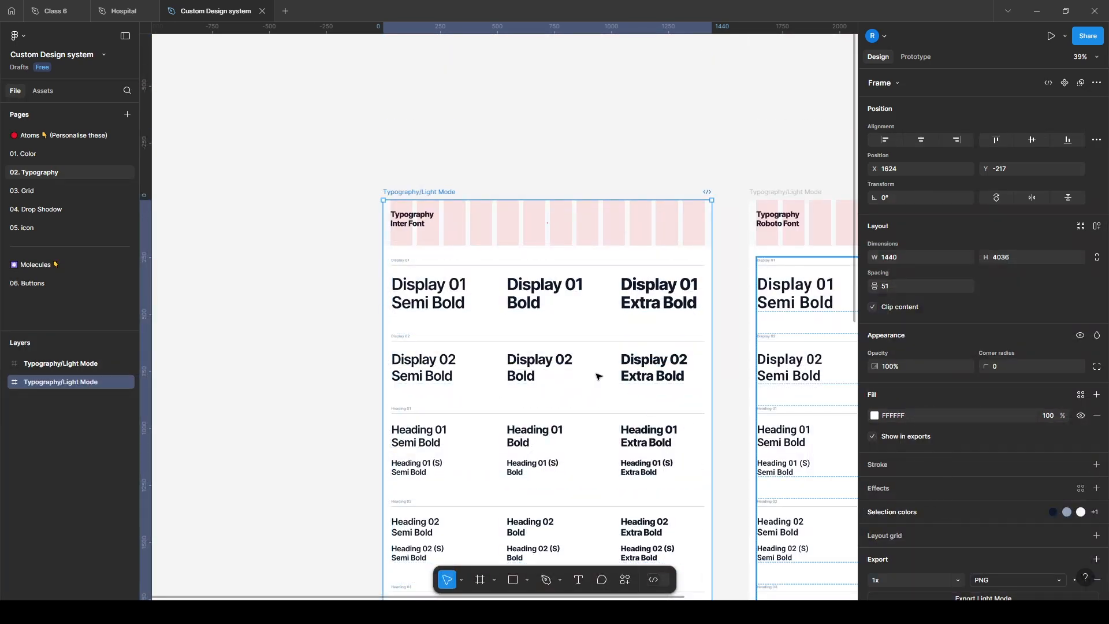
# Step: Add a text object reading "New" on the empty canvas beside the Inter typography frame
pyautogui.moveTo(297, 285); pyautogui.dragTo(487, 280)
pyautogui.click(408, 275)
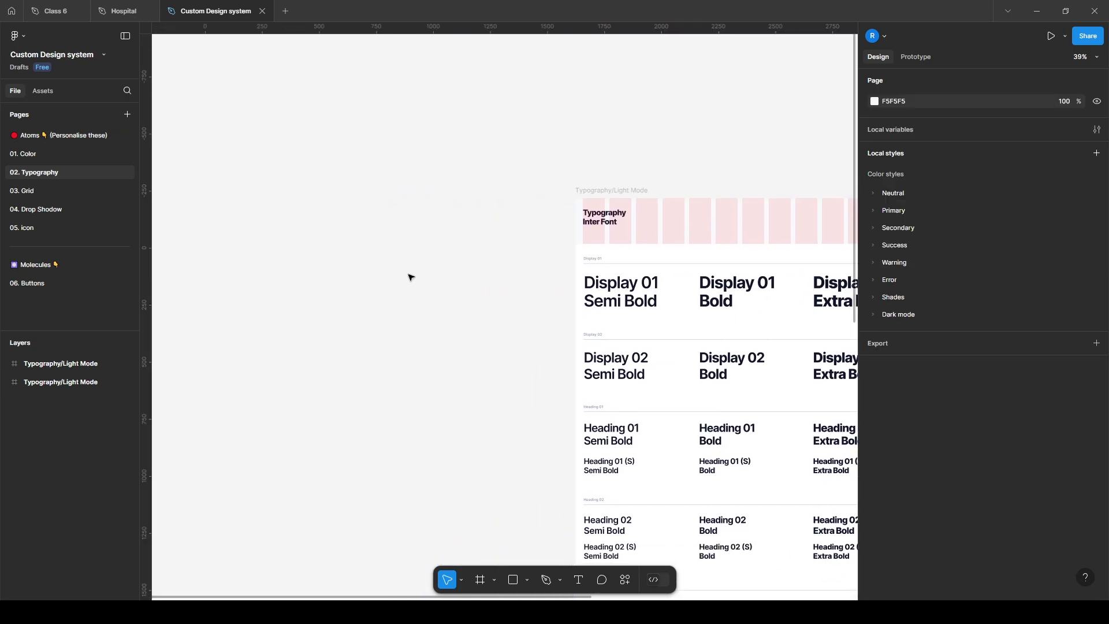
pyautogui.press('t')
pyautogui.click(364, 286)
pyautogui.write('New')
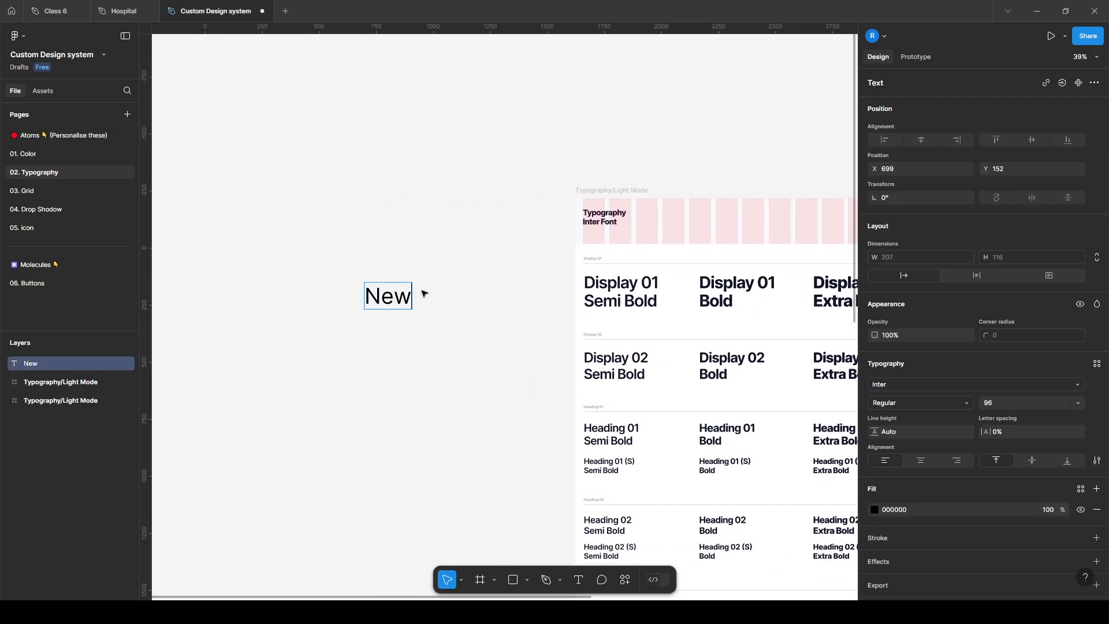
pyautogui.press('Escape')
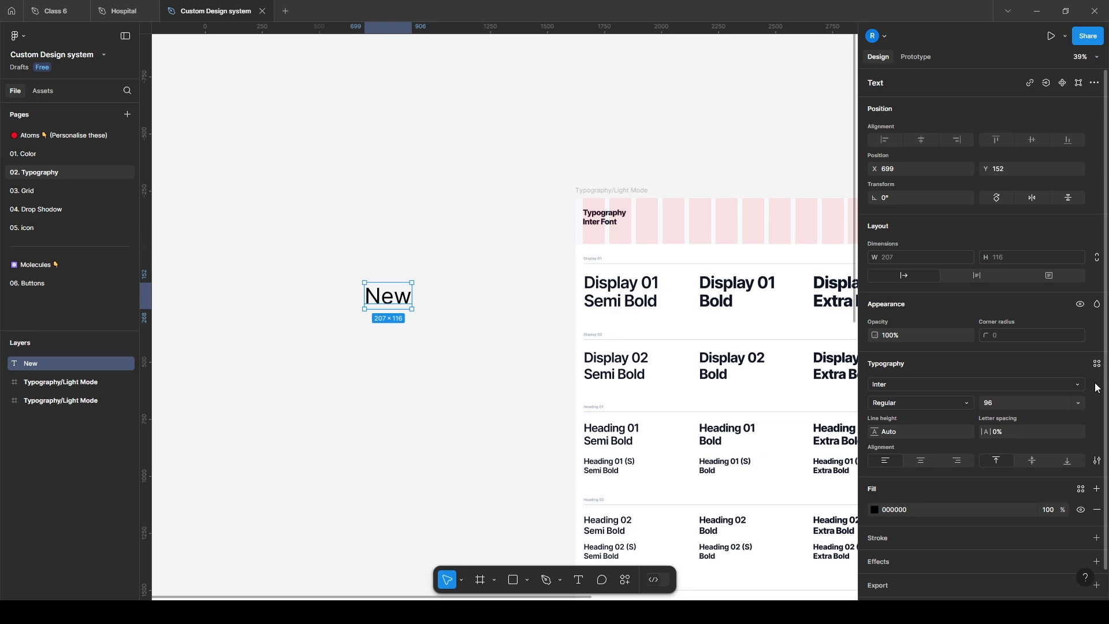
# Step: Browse the available text styles and apply the Material 3 Design Kit style M3/display/large to the "New" text
pyautogui.click(1097, 364)
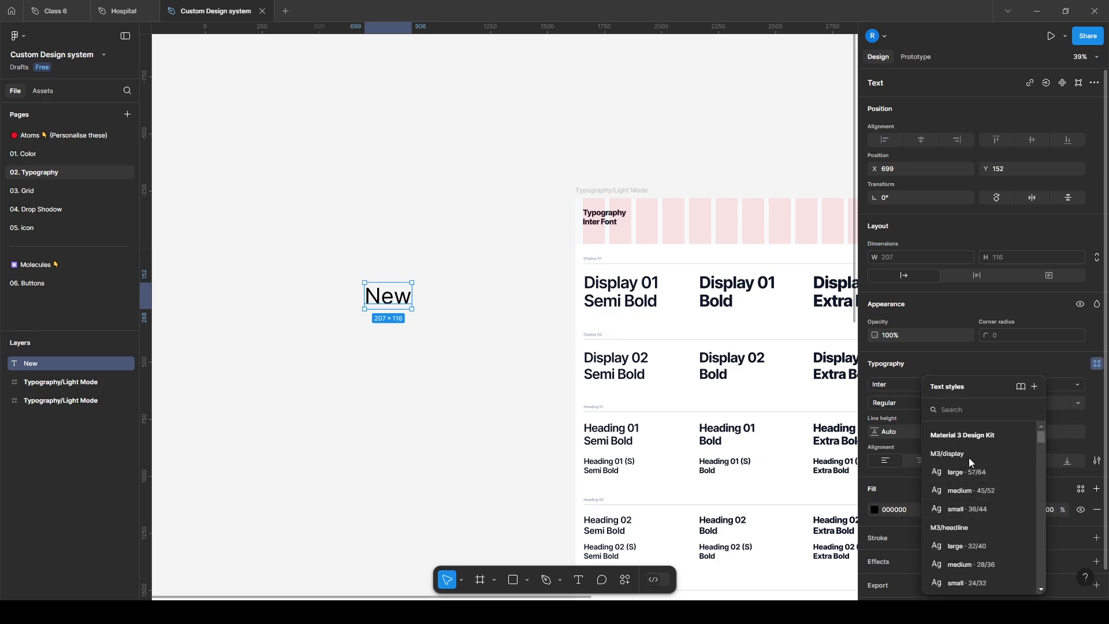
pyautogui.scroll(-5, 969, 479)
pyautogui.scroll(-5, 969, 478)
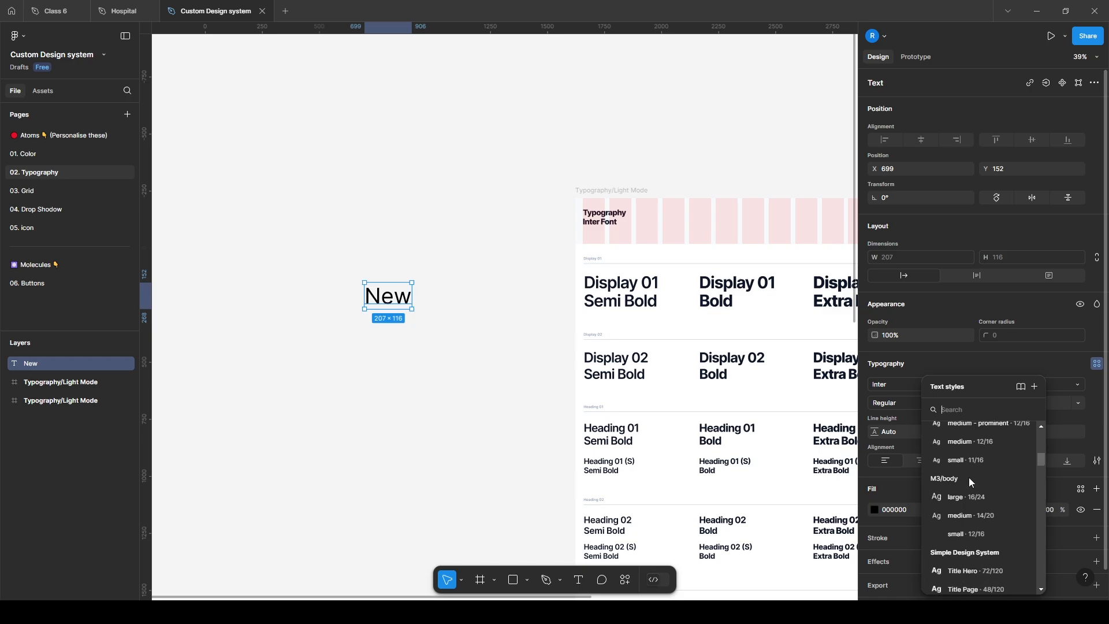
pyautogui.scroll(-5, 969, 477)
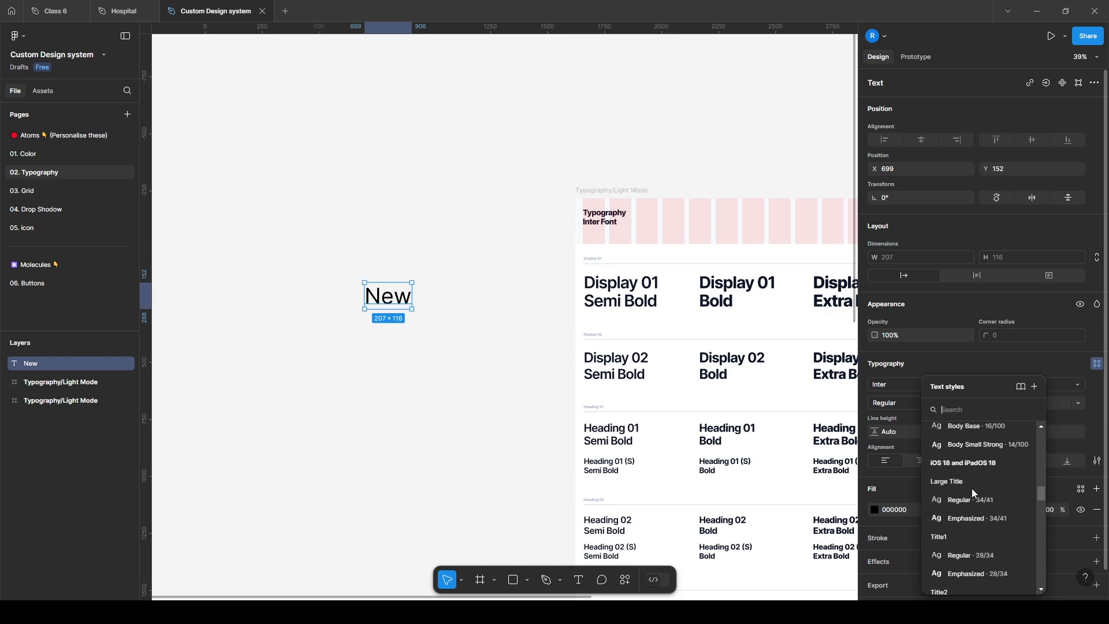
pyautogui.scroll(15, 973, 493)
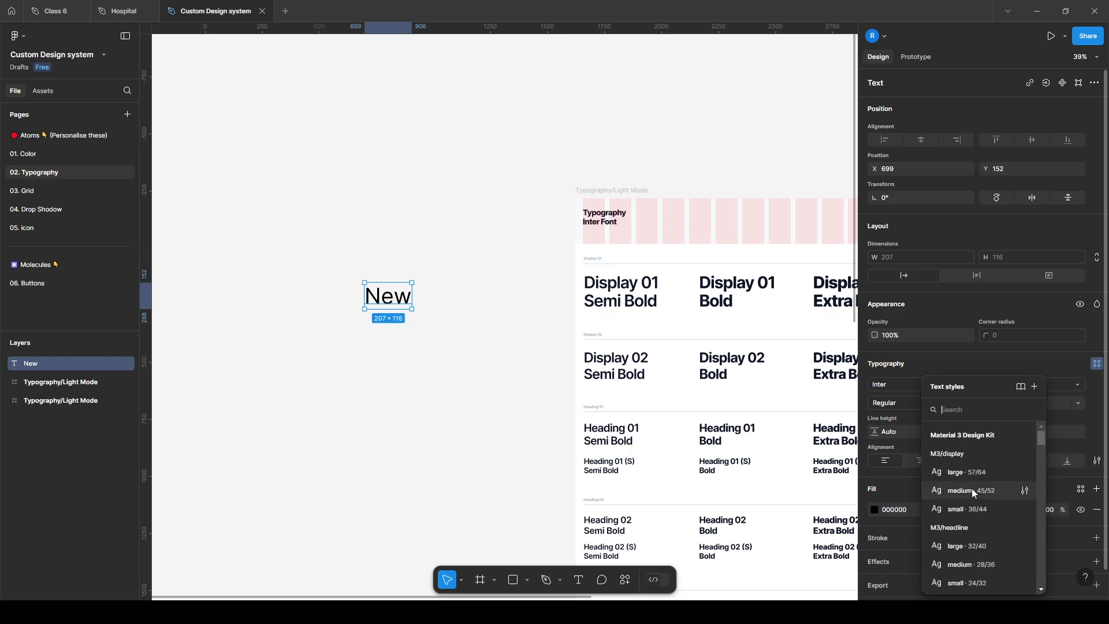
pyautogui.scroll(-20, 973, 492)
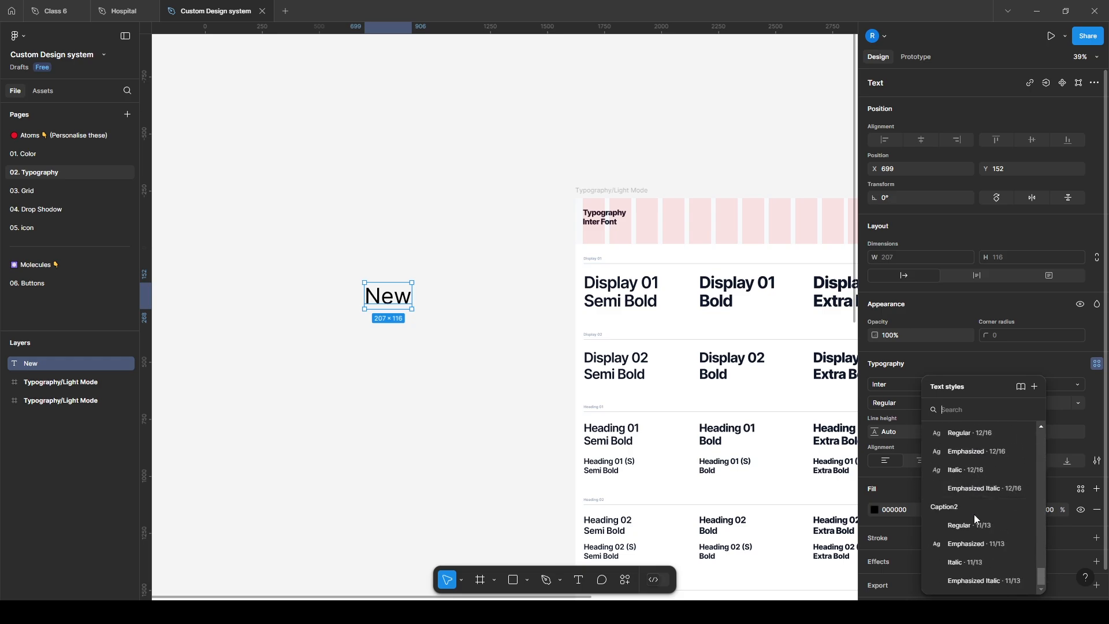
pyautogui.scroll(3, 976, 505)
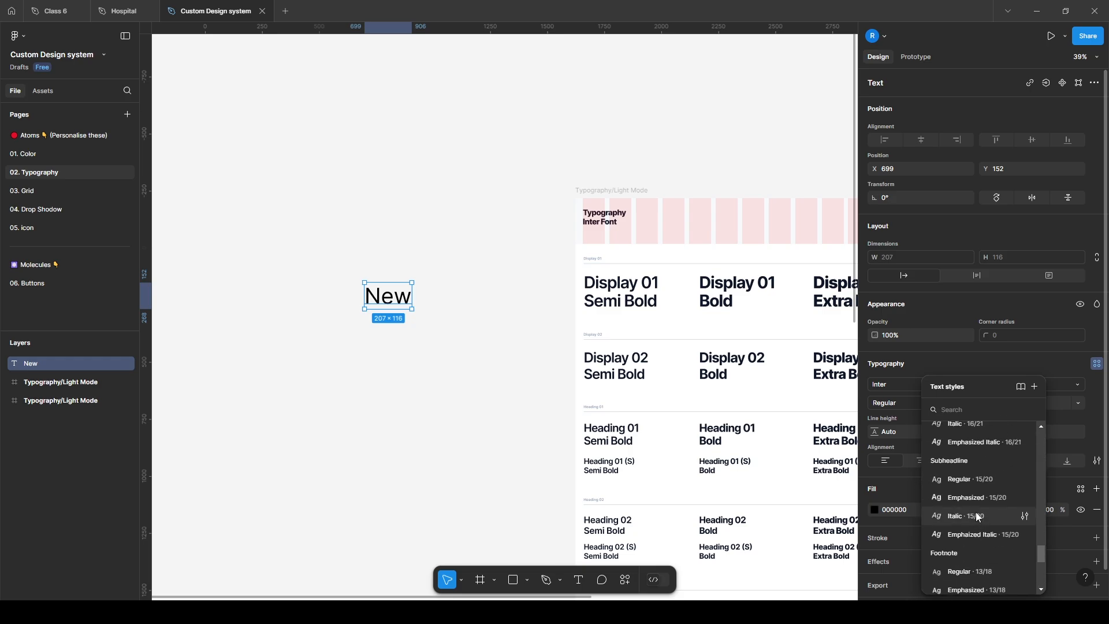
pyautogui.scroll(6, 978, 514)
pyautogui.scroll(8, 981, 514)
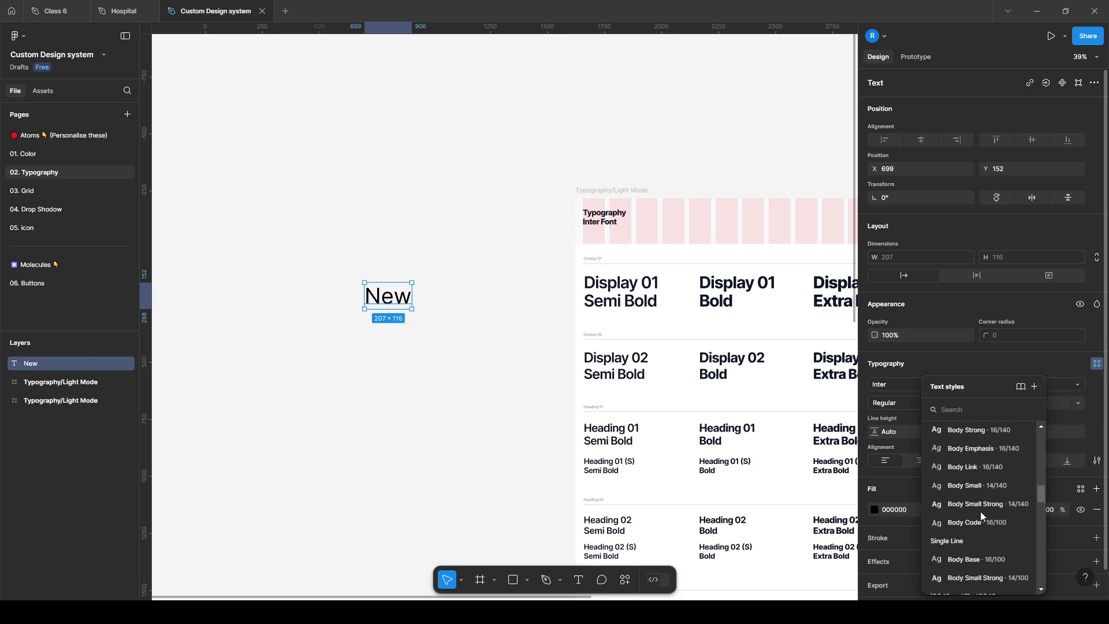
pyautogui.scroll(4, 982, 513)
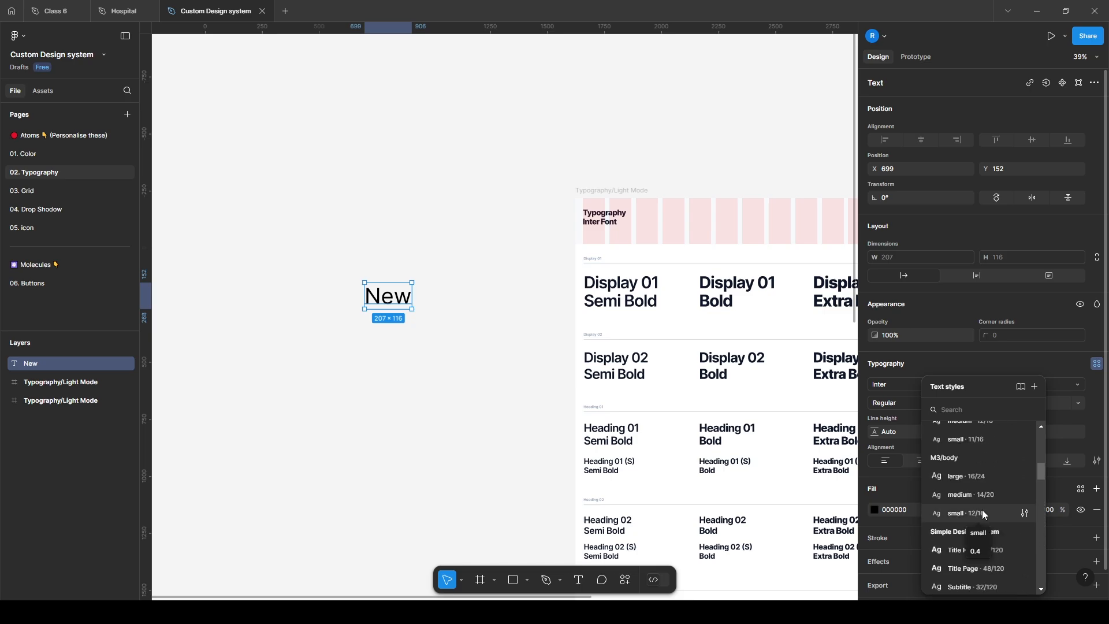
pyautogui.scroll(3, 983, 509)
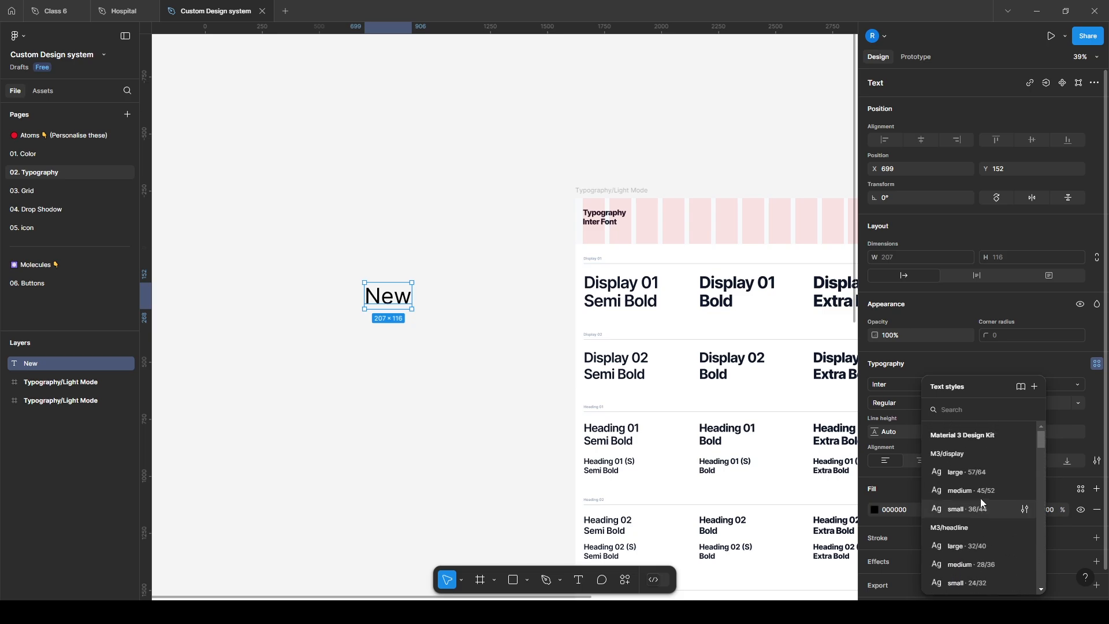
pyautogui.click(978, 470)
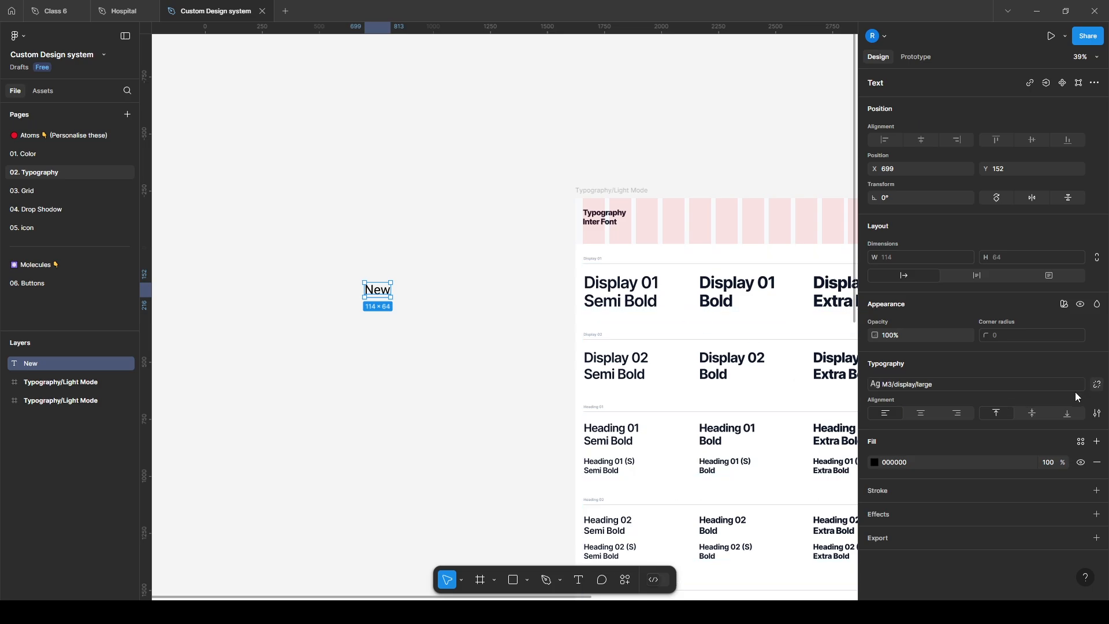
# Step: Detach the text style from the "New" text and delete that text object
pyautogui.click(1097, 384)
pyautogui.click(998, 386)
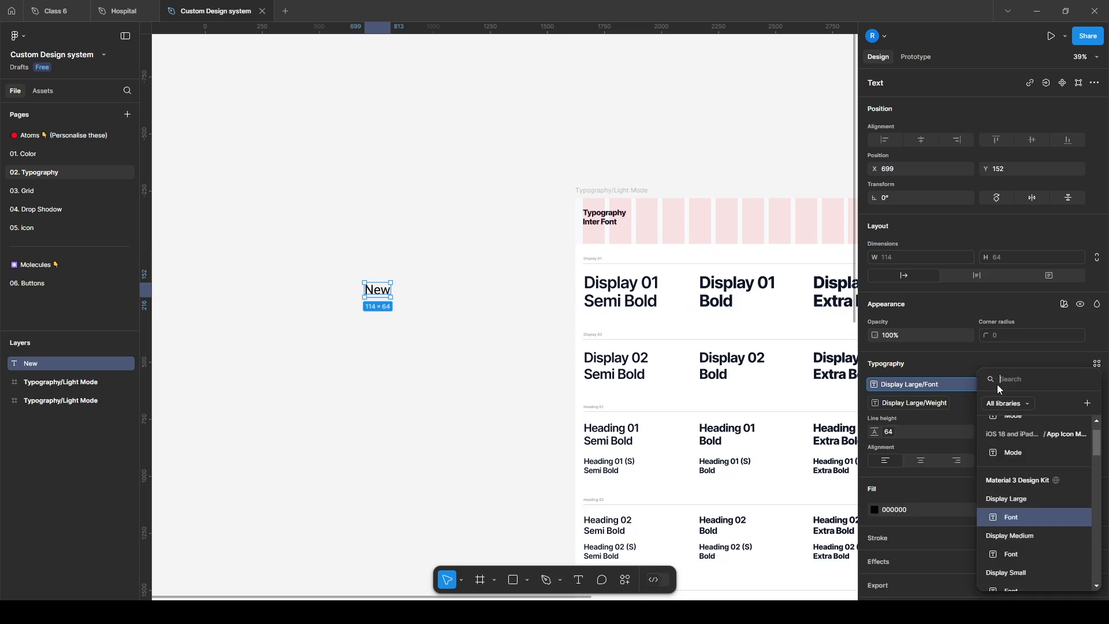
pyautogui.press('Escape')
pyautogui.press('Escape')
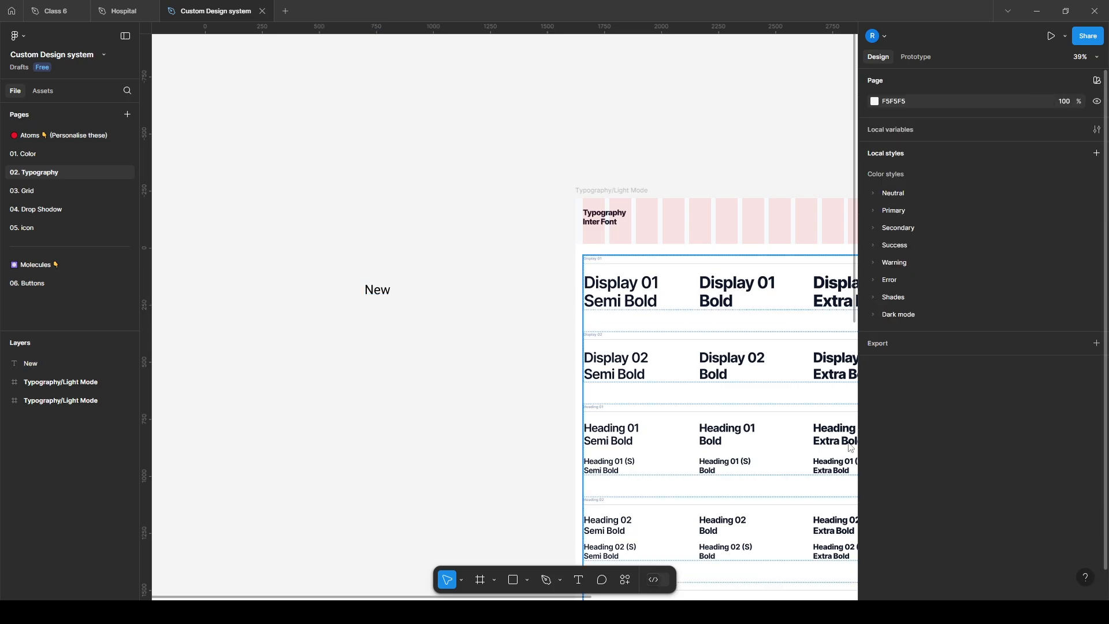
pyautogui.click(398, 292)
pyautogui.press('Delete')
# Step: Examine the Inter type scale from the display styles down through the headings, subheading, paragraph and caption styles
pyautogui.scroll(-3, 761, 379)
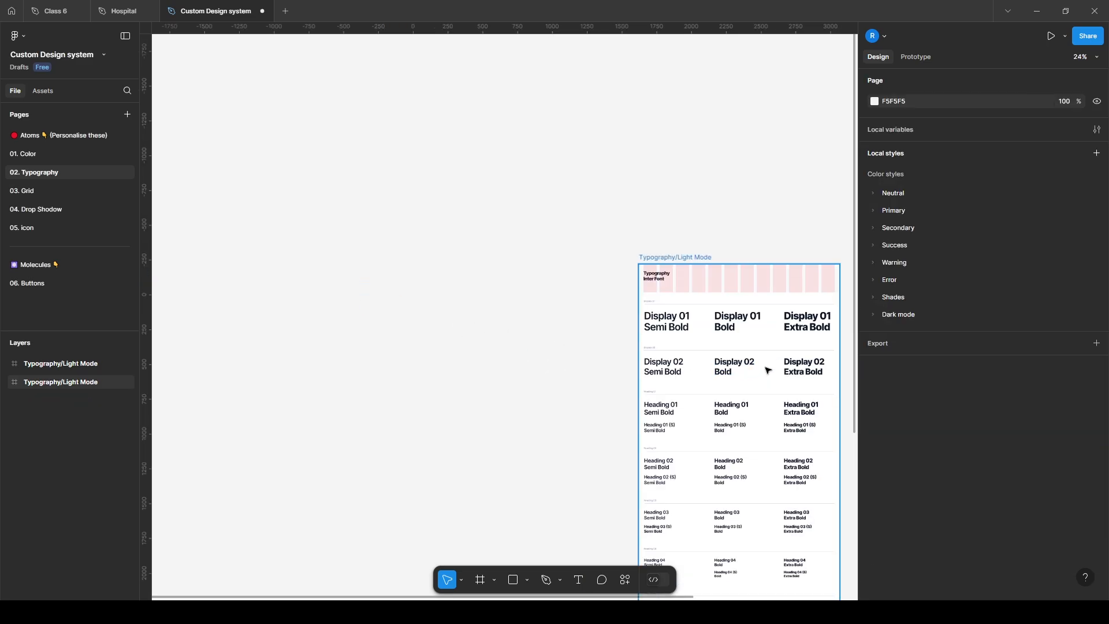
pyautogui.moveTo(763, 379); pyautogui.dragTo(535, 275)
pyautogui.scroll(3, 497, 260)
pyautogui.press('Escape')
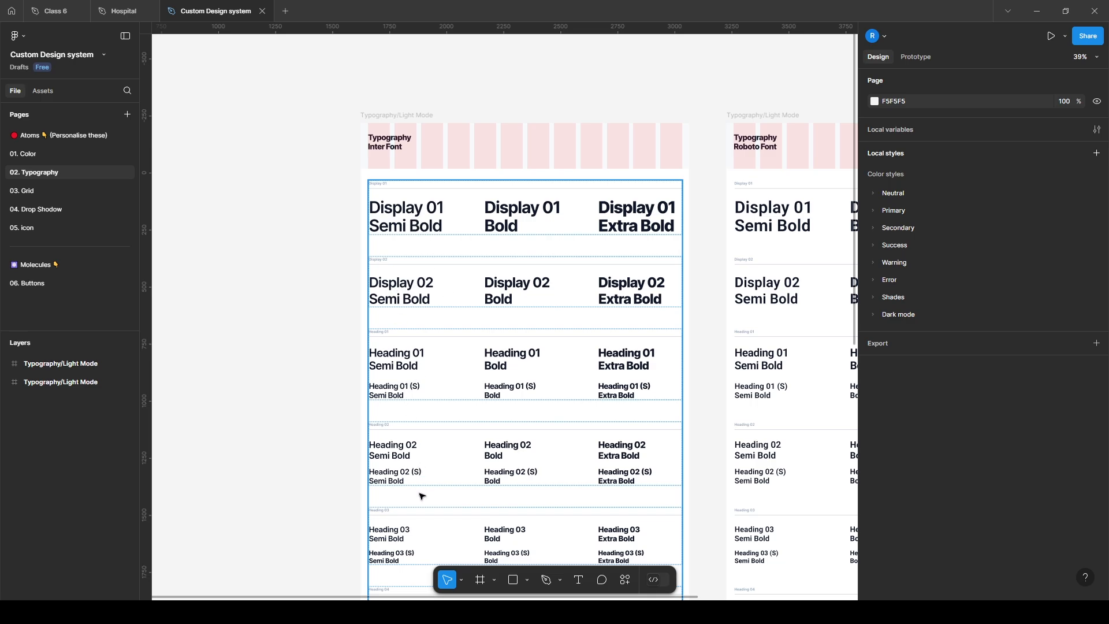
pyautogui.scroll(-4, 425, 492)
pyautogui.moveTo(445, 462); pyautogui.dragTo(440, 263)
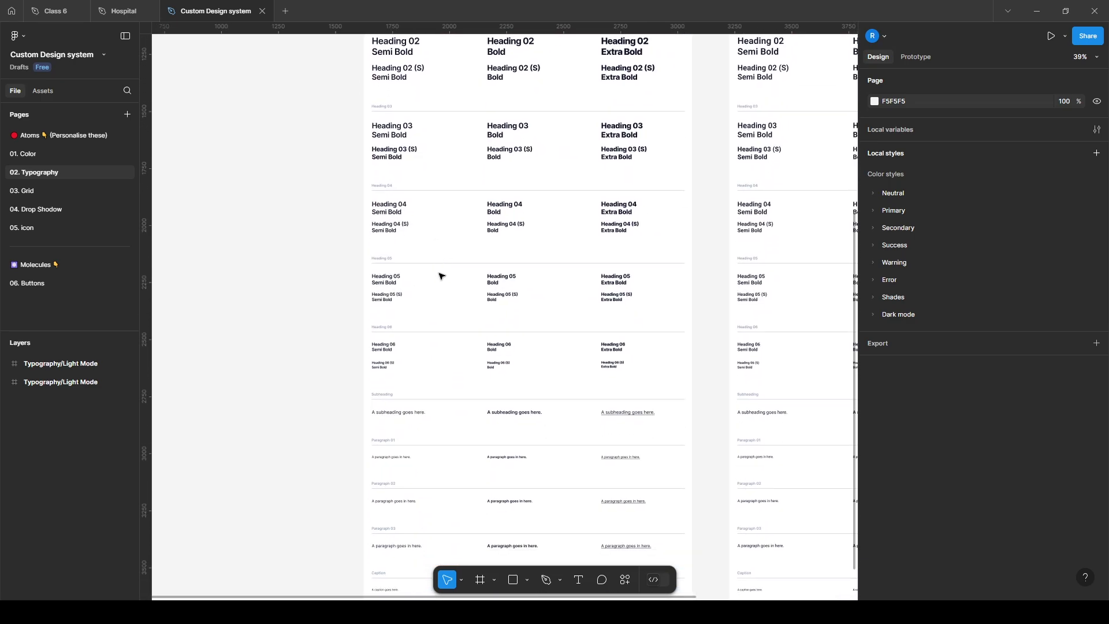
pyautogui.moveTo(435, 398)
pyautogui.mouseDown()
pyautogui.moveTo(435, 258)
pyautogui.moveTo(399, 293)
pyautogui.moveTo(304, 526)
pyautogui.mouseUp()
pyautogui.moveTo(339, 350); pyautogui.dragTo(369, 564)
pyautogui.moveTo(370, 268); pyautogui.dragTo(386, 311)
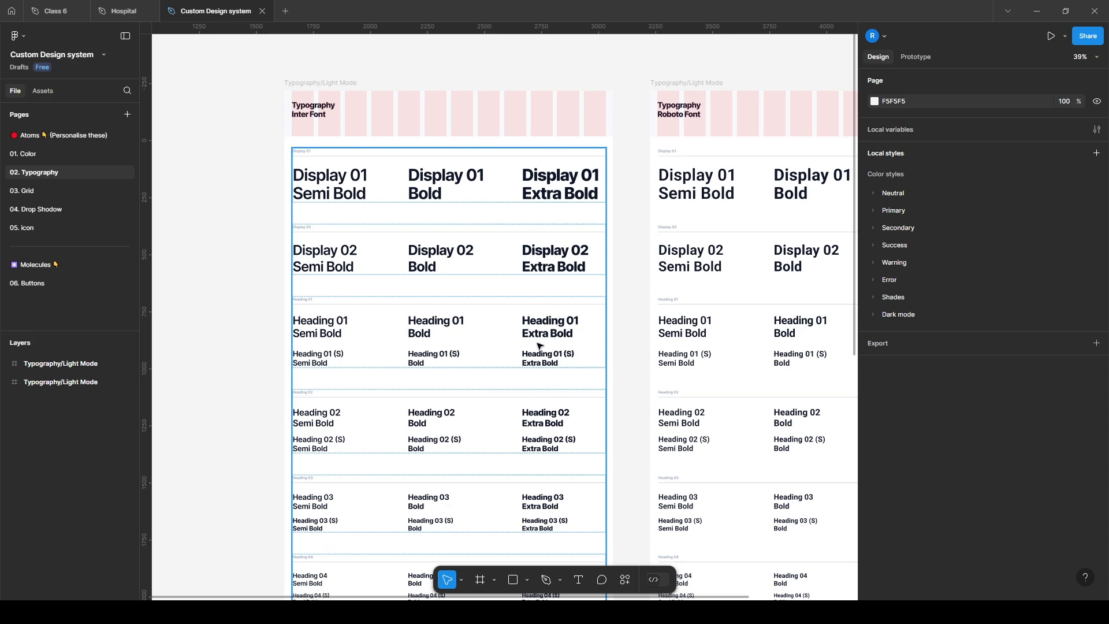
# Step: Open the 03. Grid page and examine the column layout grids in Frame 25, Frame 26 and Frame 27
pyautogui.click(41, 190)
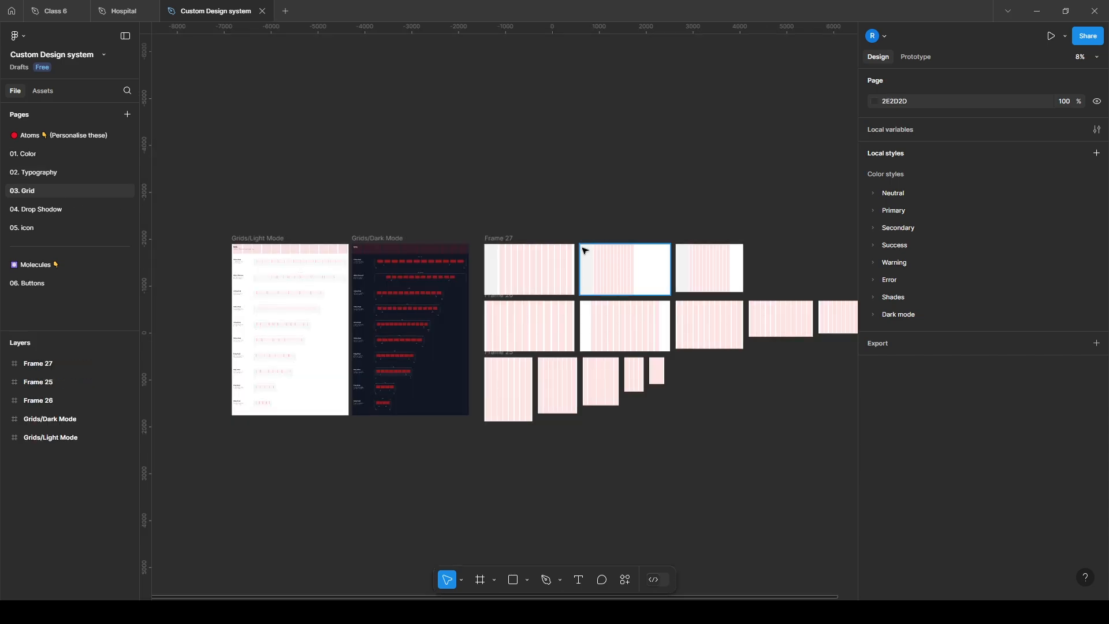
pyautogui.scroll(5, 571, 213)
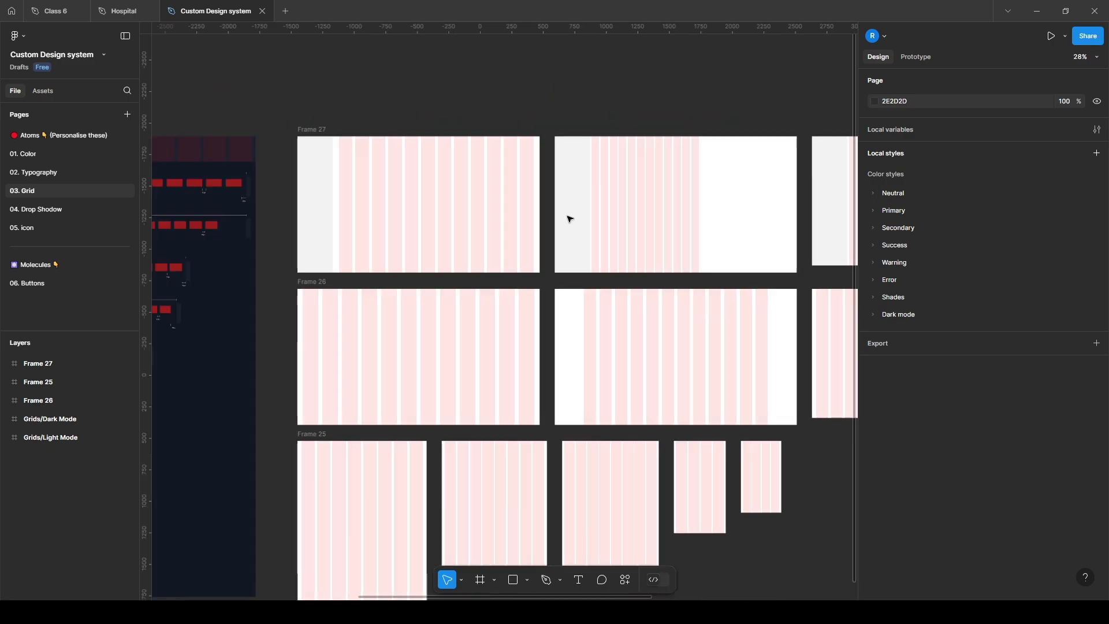
pyautogui.scroll(-1, 570, 219)
pyautogui.moveTo(570, 233); pyautogui.dragTo(550, 225)
pyautogui.scroll(1, 555, 231)
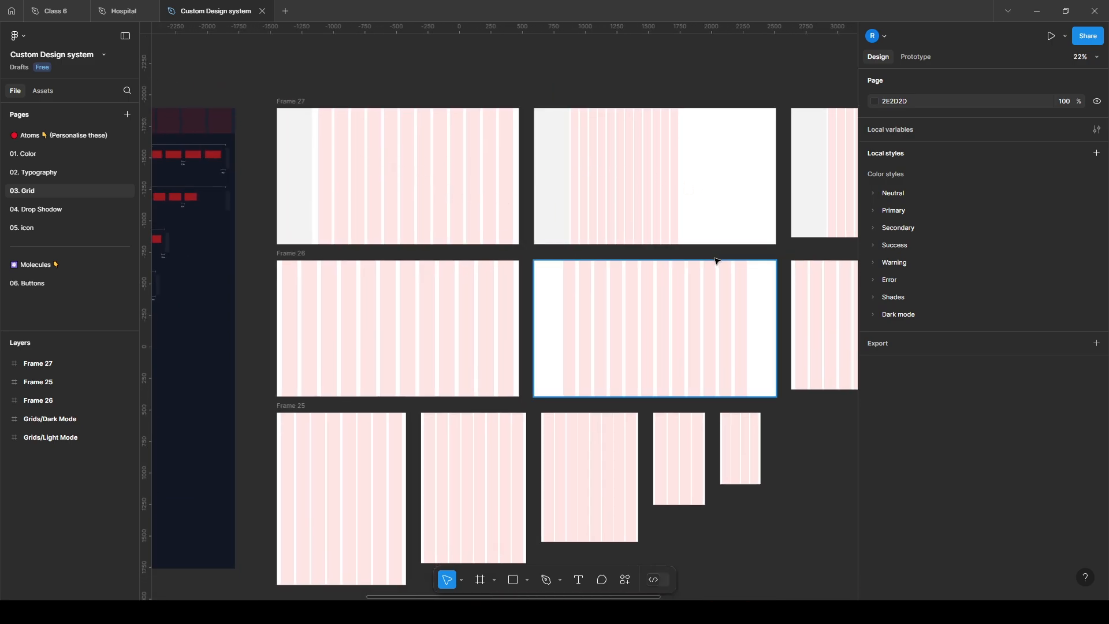
pyautogui.scroll(-4, 715, 261)
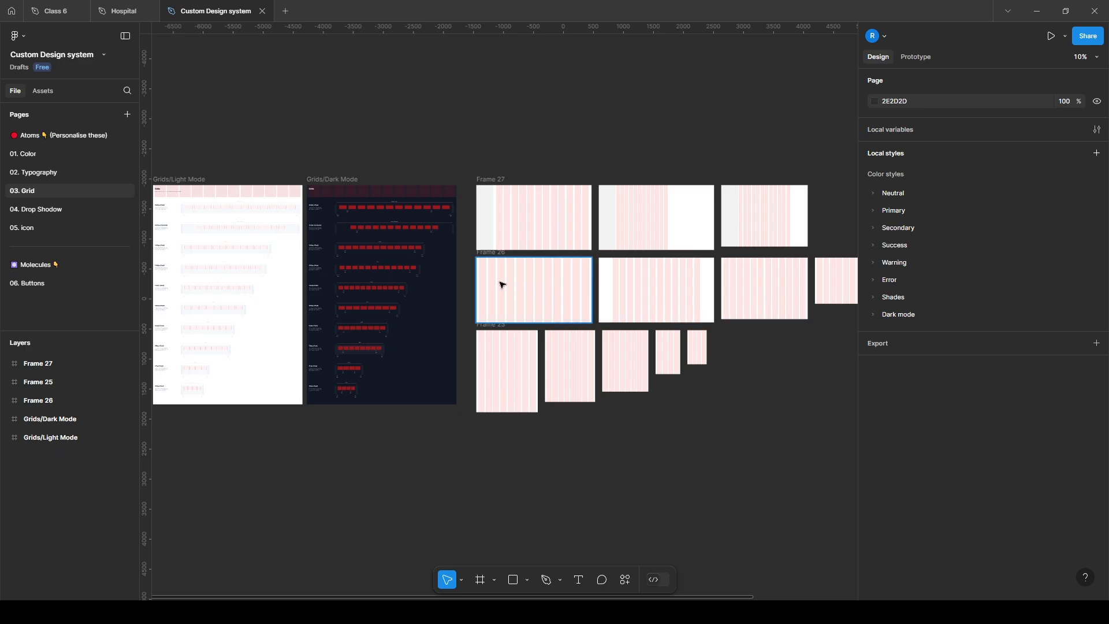
# Step: Open the 04. Drop Shadow page and examine the light mode shadow levels from None and XS up to XL
pyautogui.hscroll(-3, 370, 309)
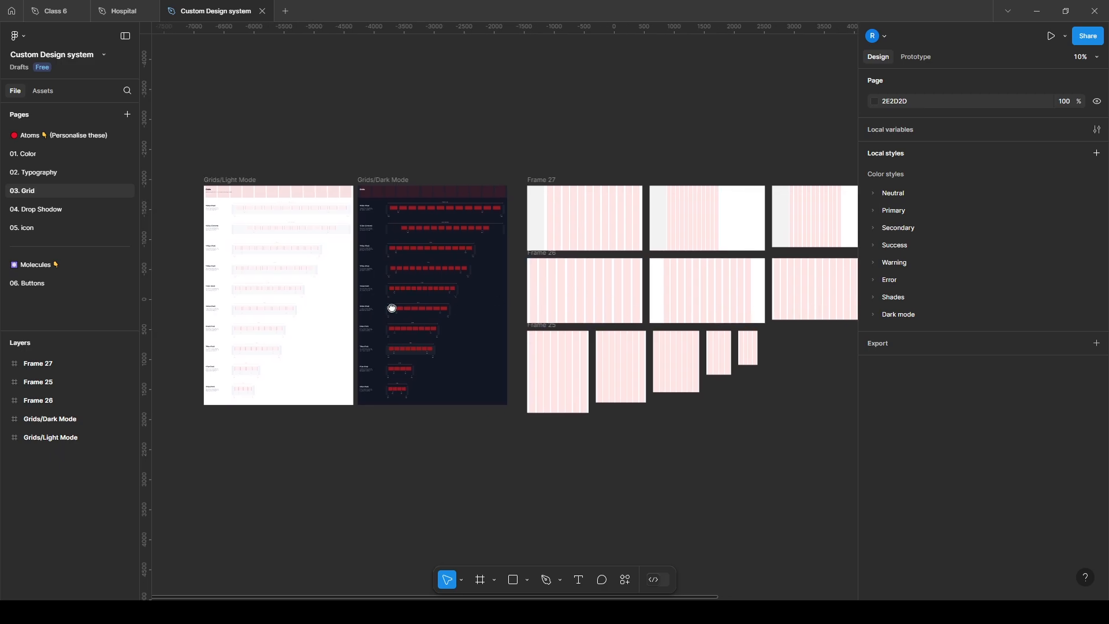
pyautogui.click(64, 210)
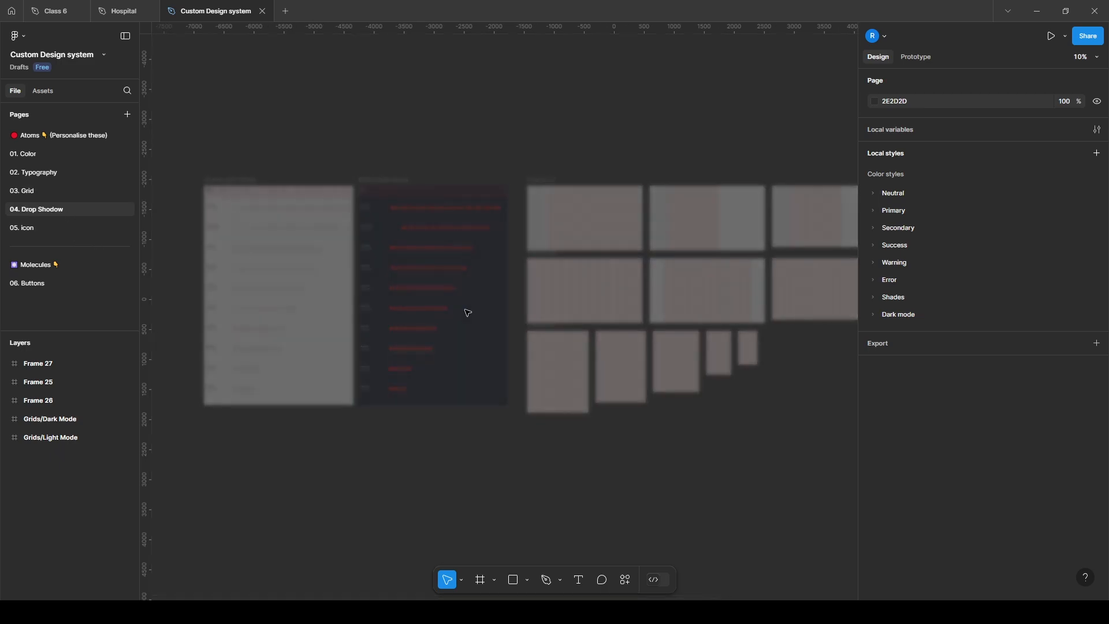
pyautogui.hscroll(1, 477, 352)
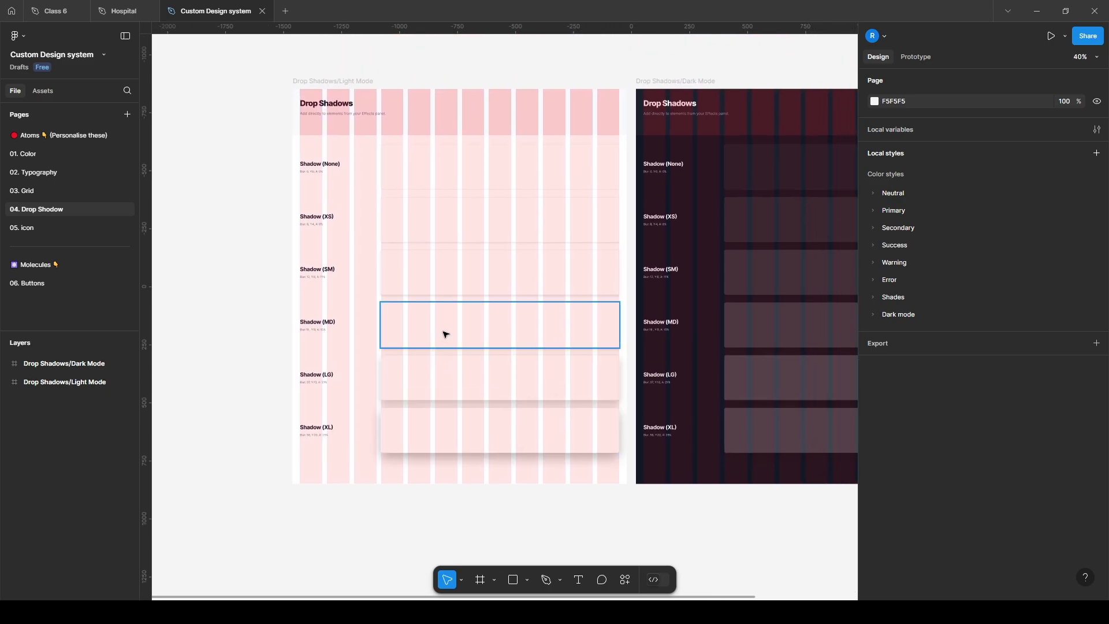
pyautogui.scroll(5, 445, 334)
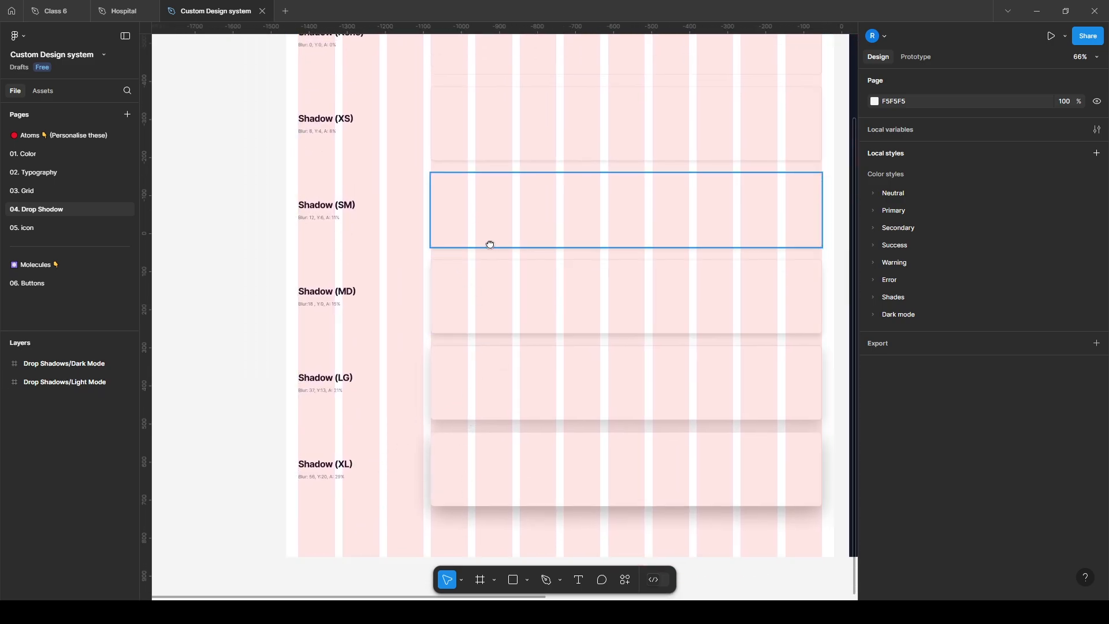
pyautogui.scroll(2, 487, 220)
pyautogui.hscroll(1, 485, 200)
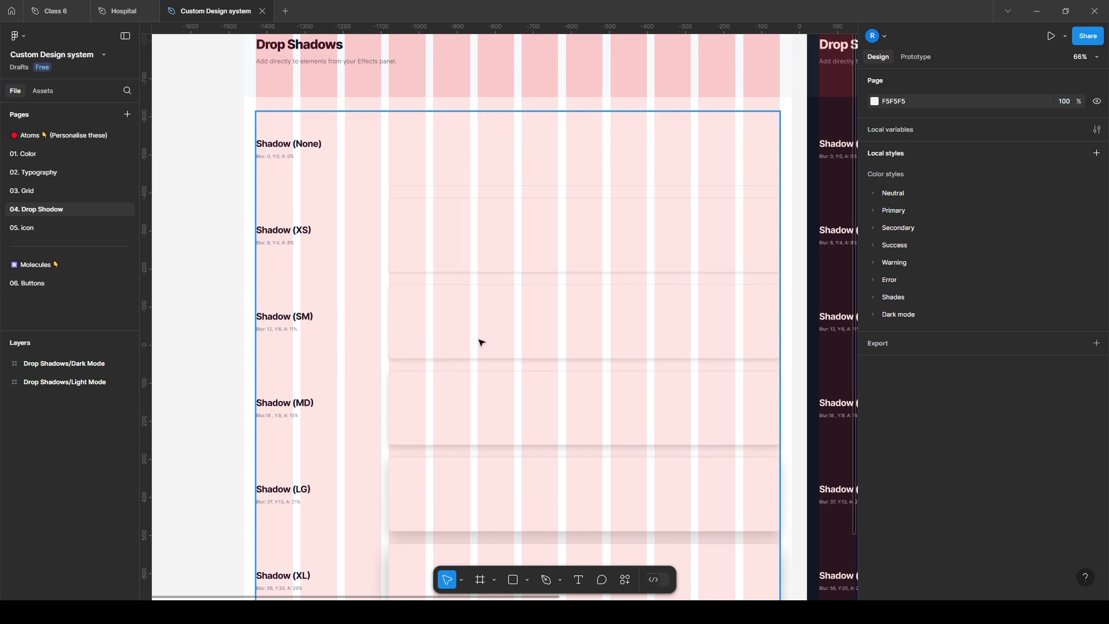
# Step: Open the 05. icon page and examine the line icon sets at sizes 16, 24, 32 and 64
pyautogui.click(34, 229)
pyautogui.scroll(8, 443, 329)
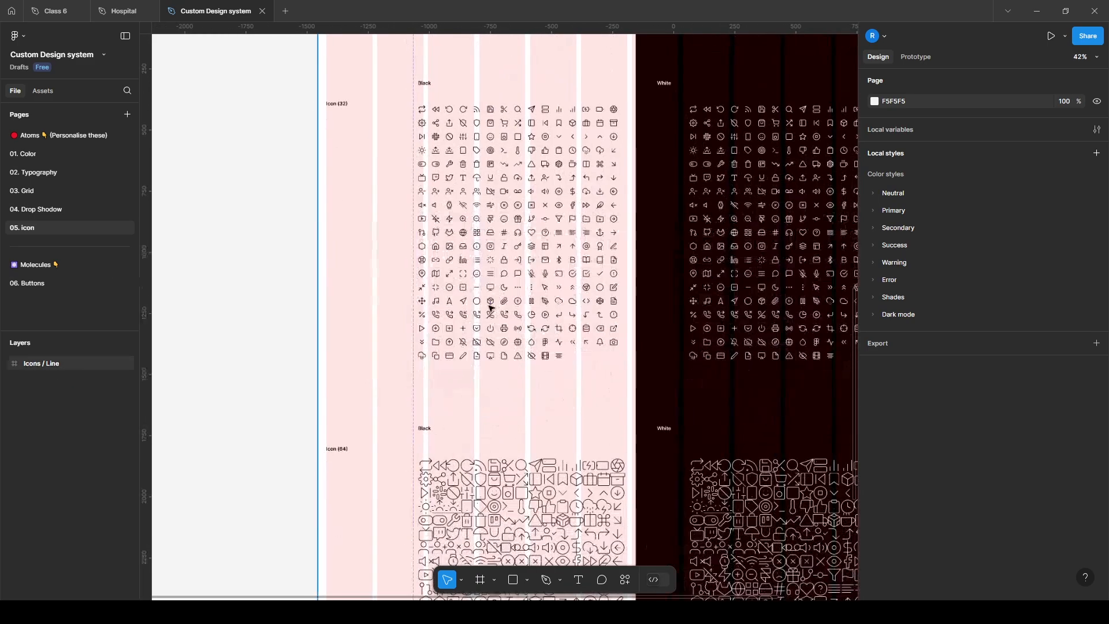
pyautogui.scroll(6, 464, 393)
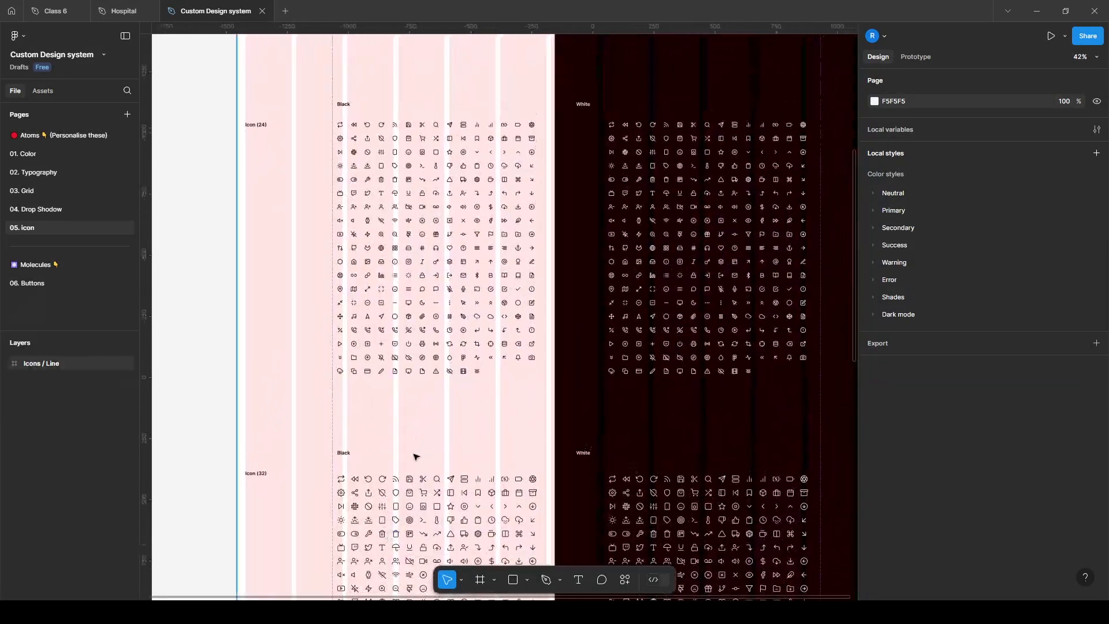
pyautogui.scroll(10, 425, 389)
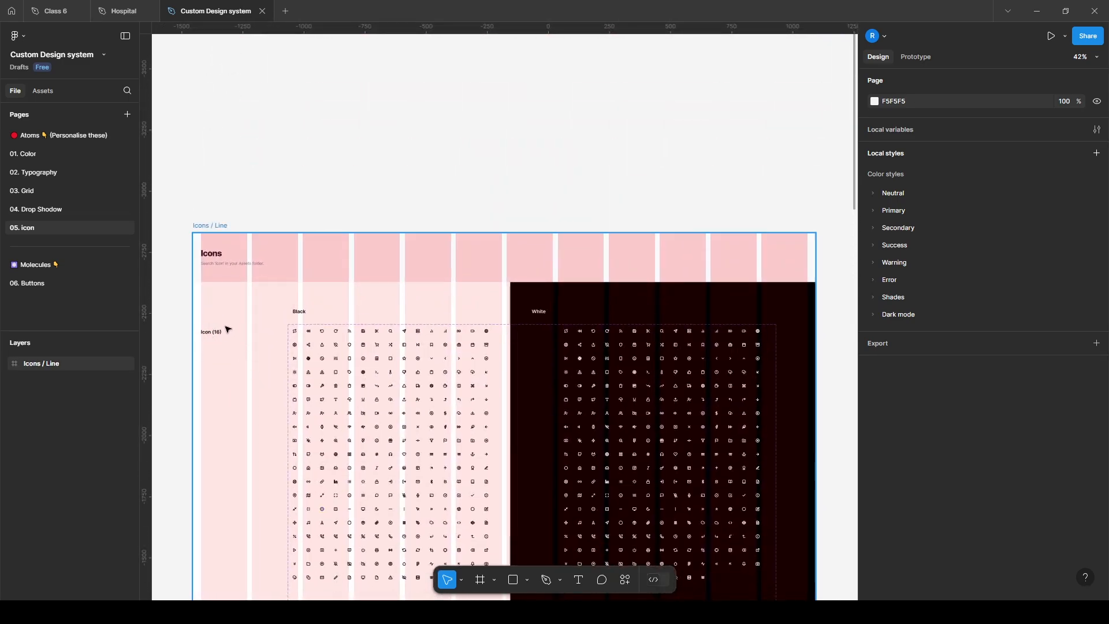
pyautogui.scroll(-5, 239, 329)
pyautogui.hscroll(-3, 248, 262)
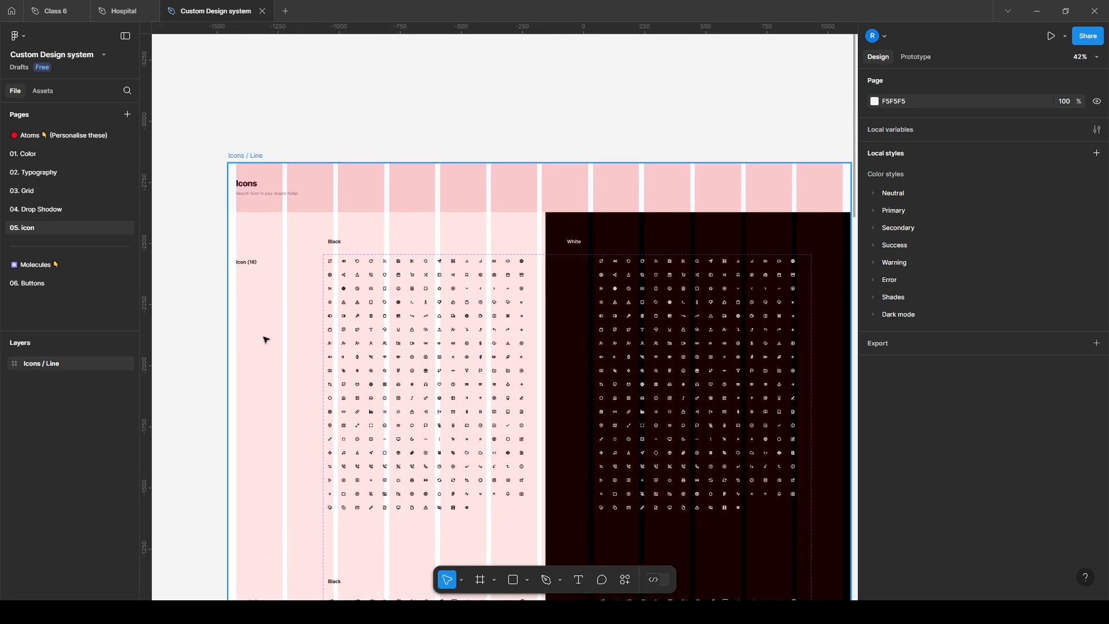
pyautogui.scroll(-15, 300, 449)
pyautogui.hscroll(-3, 369, 307)
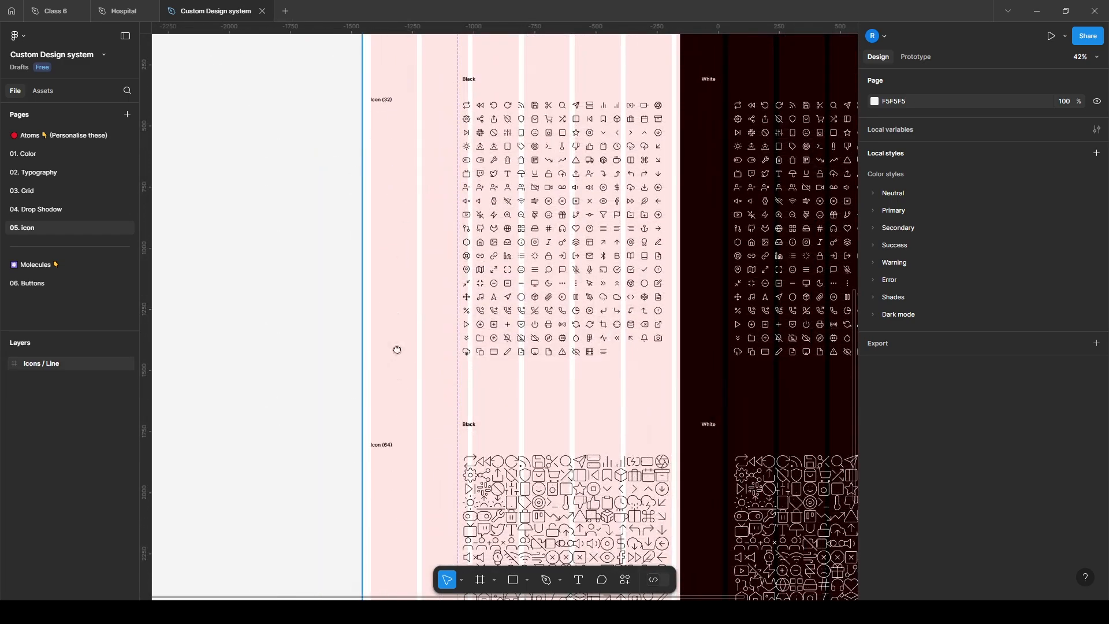
pyautogui.scroll(-3, 405, 306)
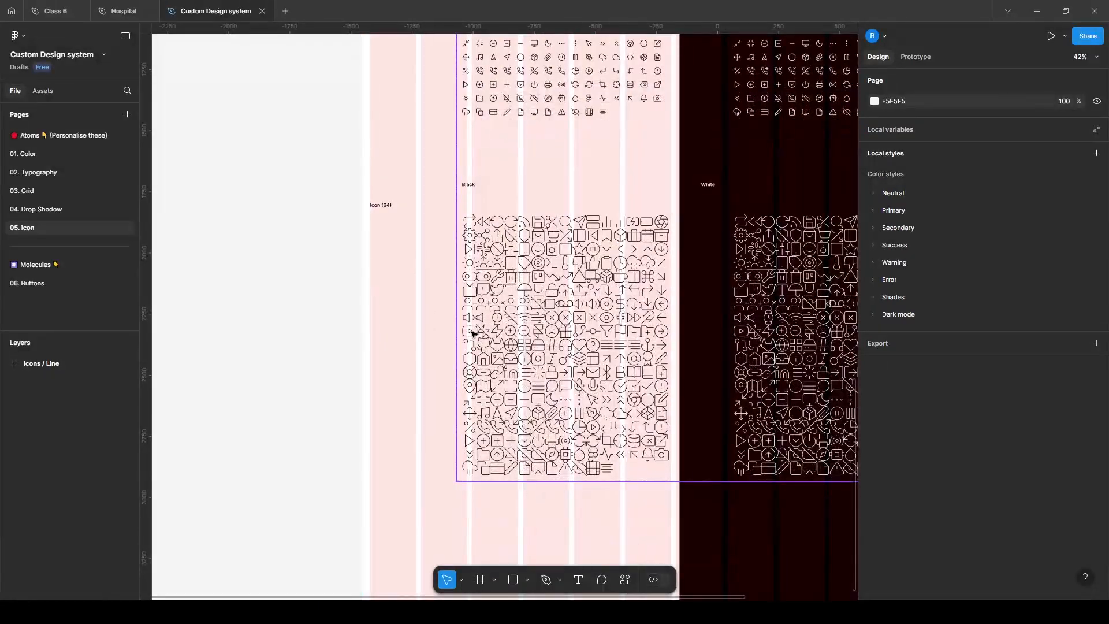
# Step: Compare the black and white icon columns across the Icons / Line frame and inspect the size 16 set up close
pyautogui.scroll(5, 680, 293)
pyautogui.hscroll(3, 636, 346)
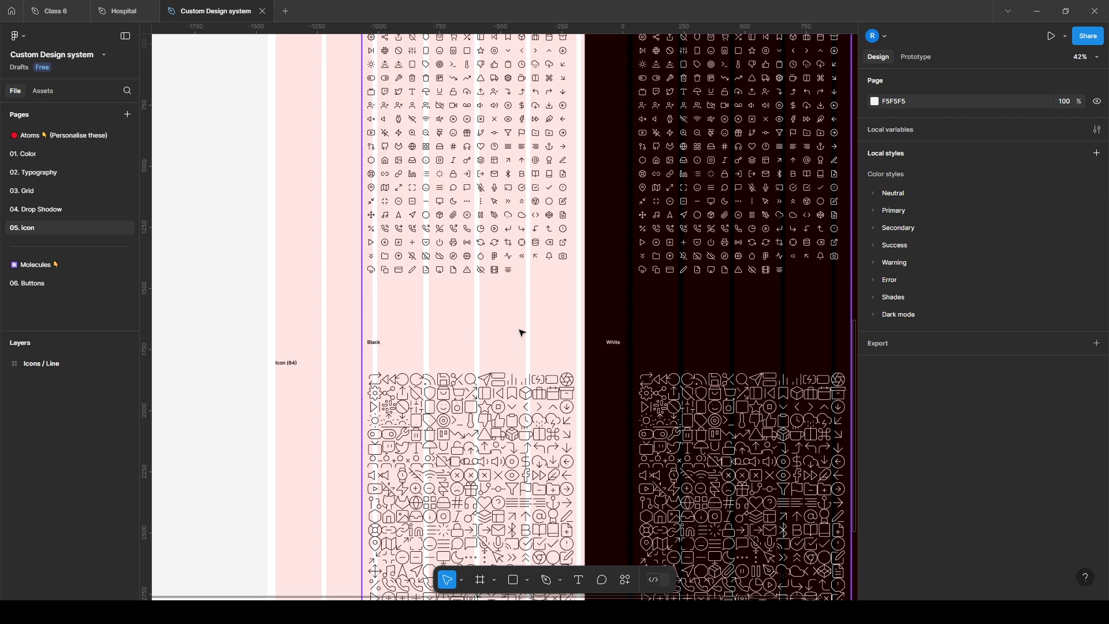
pyautogui.scroll(-5, 547, 257)
pyautogui.moveTo(563, 256); pyautogui.dragTo(544, 383)
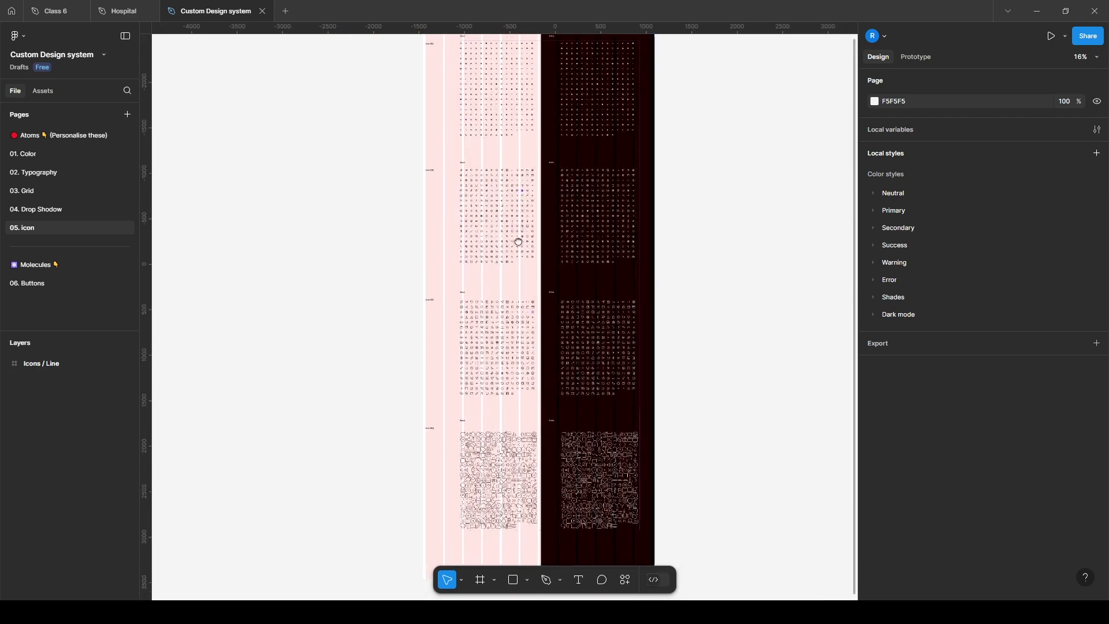
pyautogui.moveTo(518, 240); pyautogui.dragTo(495, 364)
pyautogui.scroll(2, 418, 336)
pyautogui.scroll(5, 435, 226)
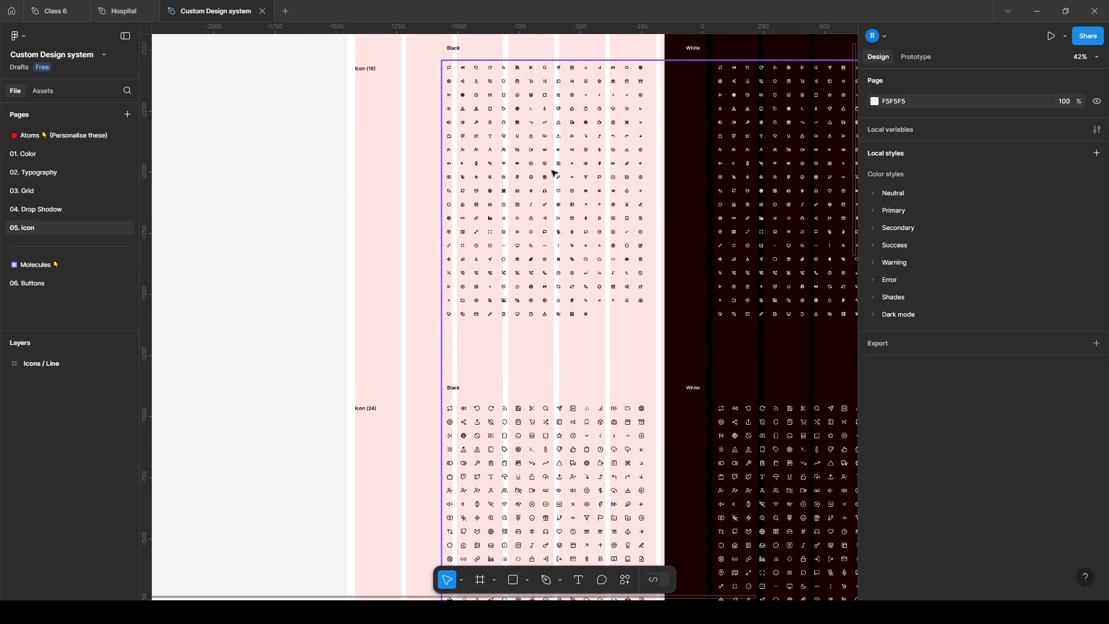
pyautogui.moveTo(574, 297); pyautogui.dragTo(560, 312)
pyautogui.scroll(5, 560, 312)
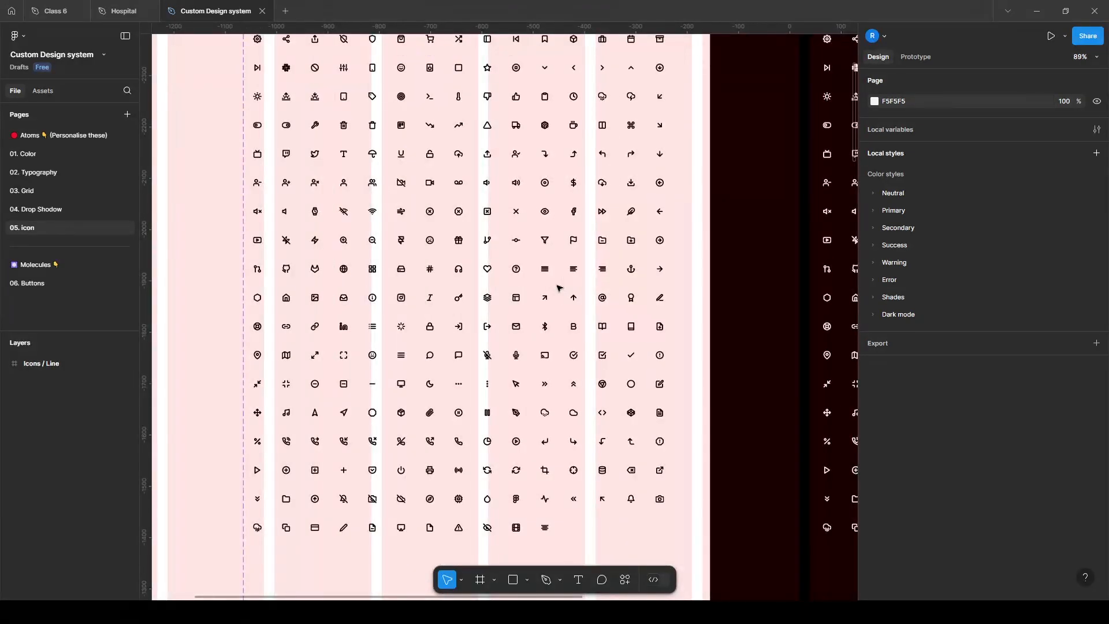
pyautogui.scroll(-7, 559, 288)
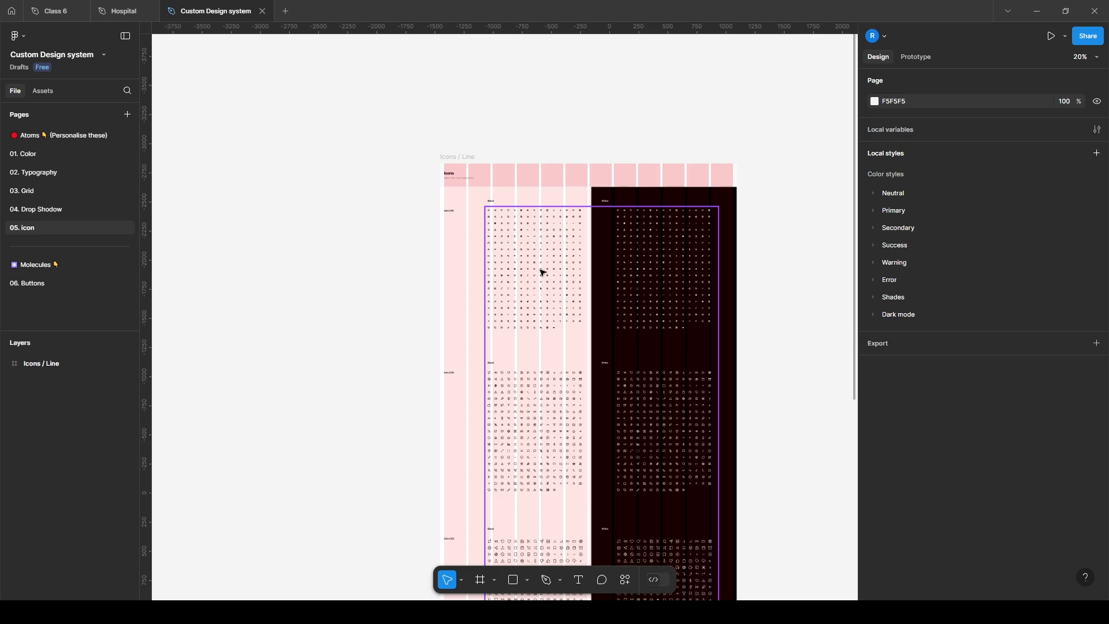
pyautogui.scroll(-8, 541, 283)
pyautogui.scroll(6, 541, 300)
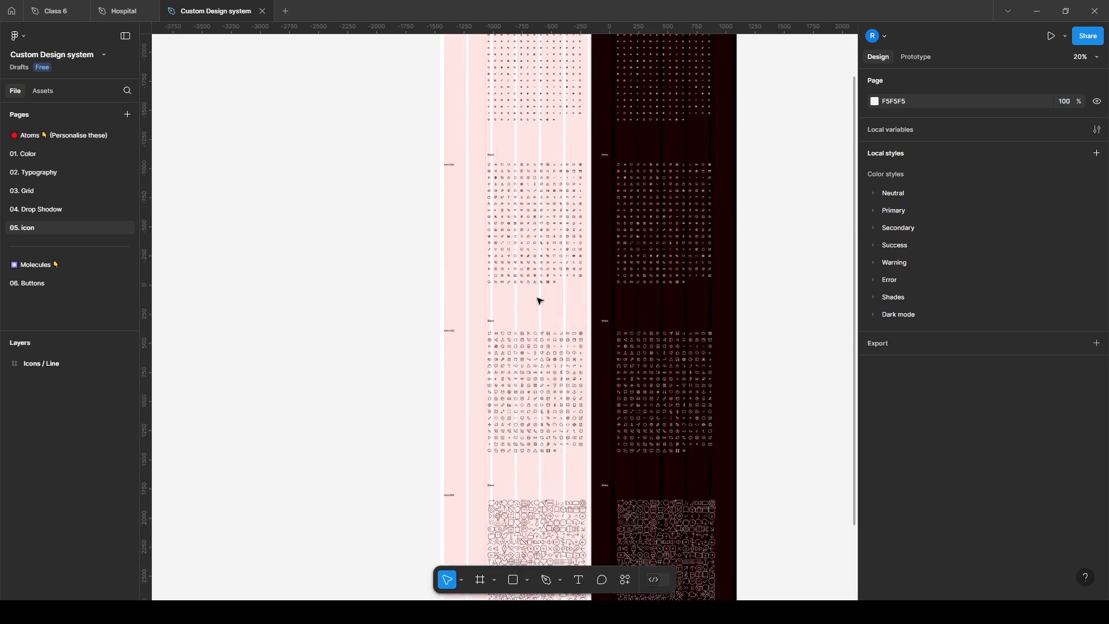
# Step: Place an instance of the Icon component created in this file on the empty canvas beside the Icons / Line frame
pyautogui.click(42, 91)
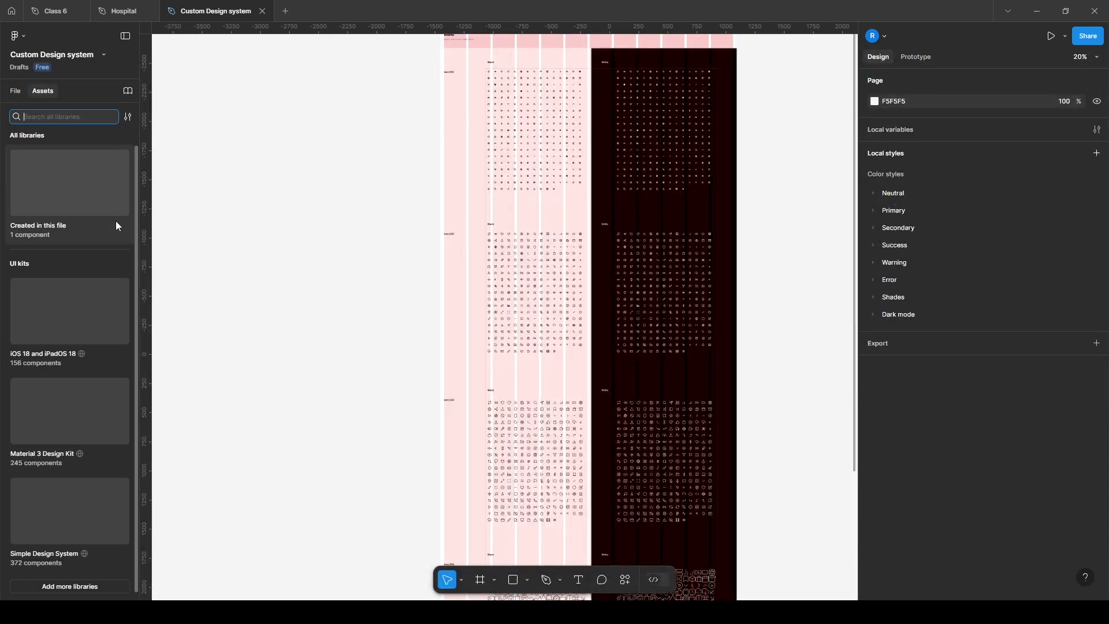
pyautogui.click(66, 189)
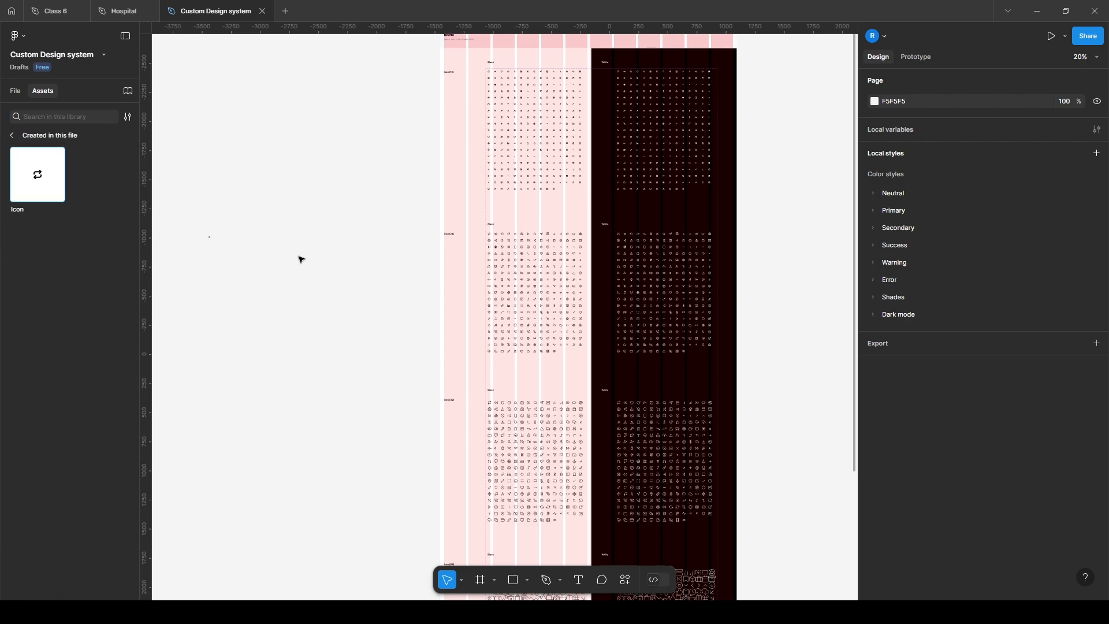
pyautogui.scroll(5, 212, 239)
pyautogui.moveTo(212, 240); pyautogui.dragTo(393, 277)
pyautogui.scroll(3, 373, 258)
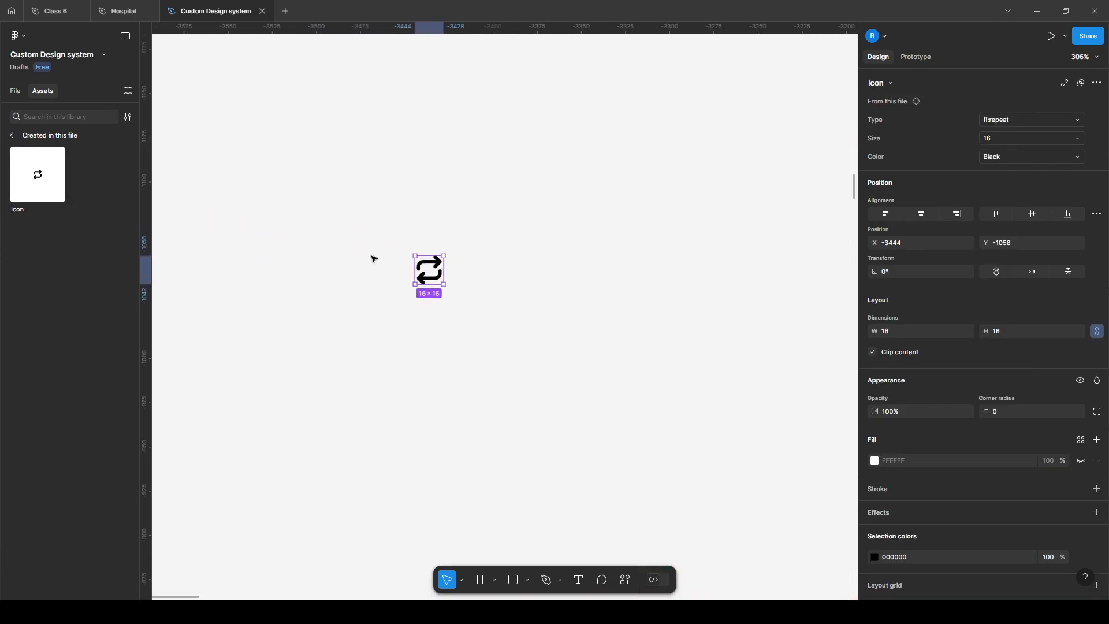
# Step: Try the fi:server and fi:square types on the placed icon instance
pyautogui.click(1026, 128)
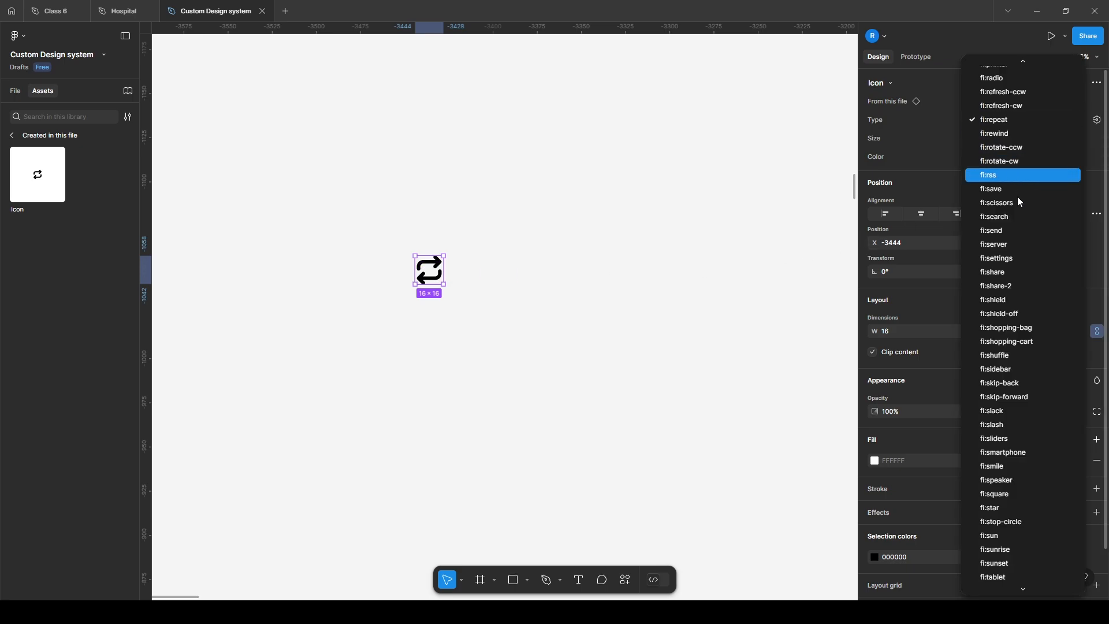
pyautogui.click(1013, 245)
pyautogui.click(1000, 119)
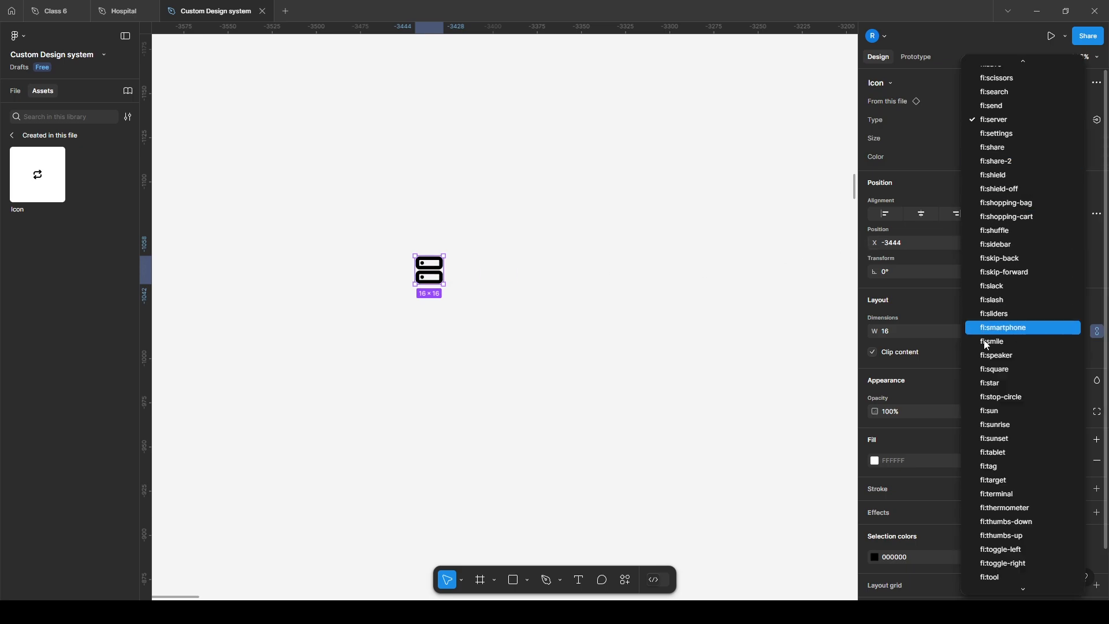
pyautogui.click(976, 370)
pyautogui.click(664, 302)
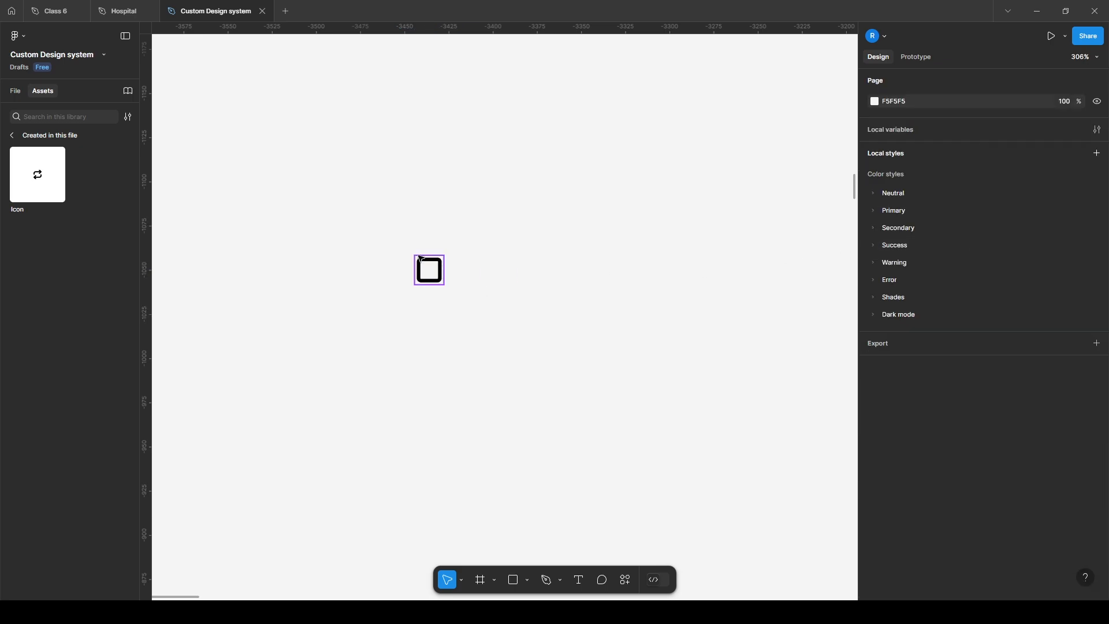
# Step: Set the square icon's size to 24 and its type to fi:toggle-left
pyautogui.click(420, 259)
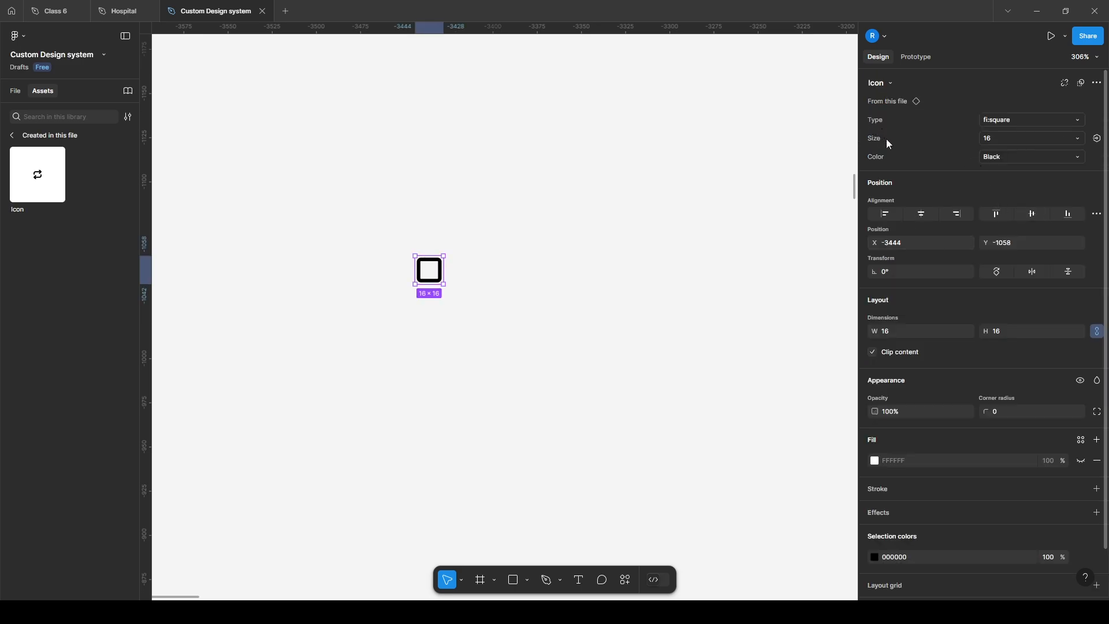
pyautogui.click(1038, 142)
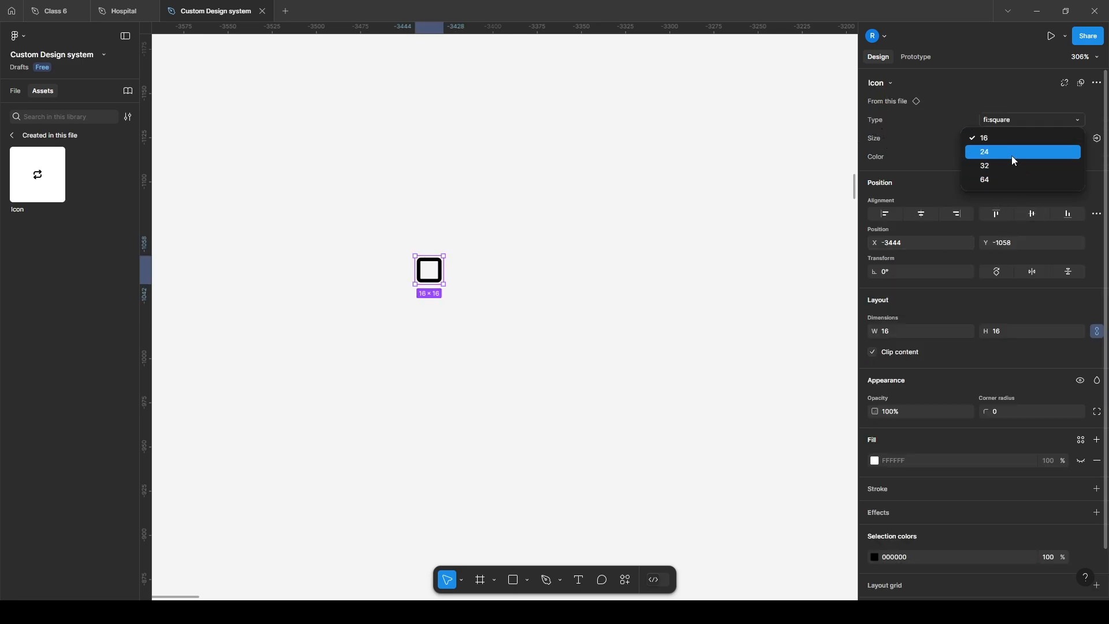
pyautogui.click(1011, 154)
pyautogui.click(1026, 123)
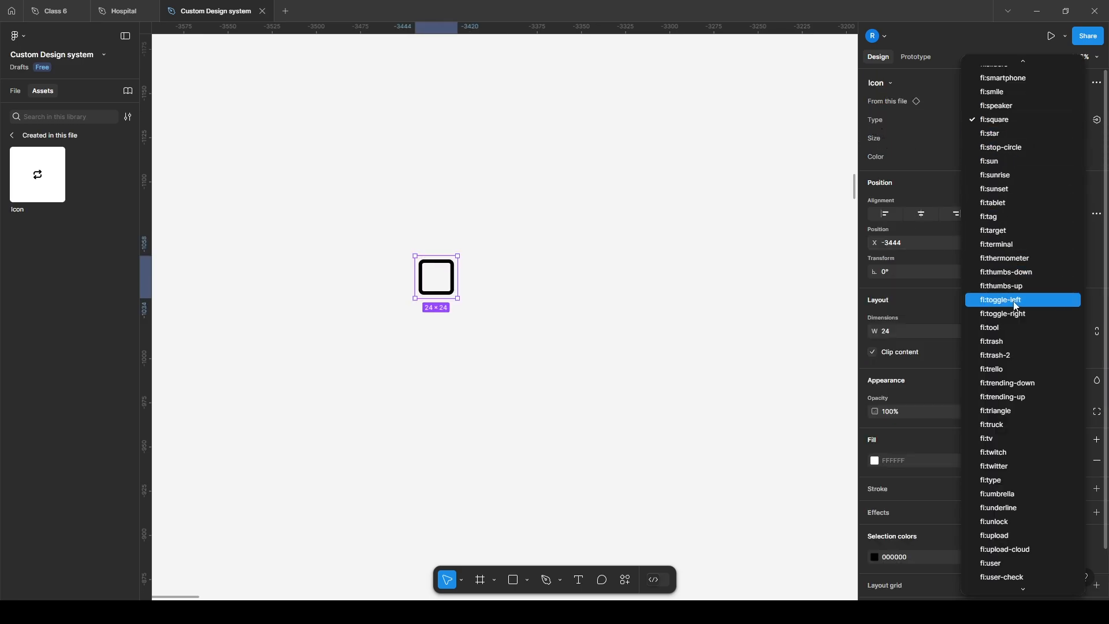
pyautogui.click(1017, 301)
# Step: Set the toggle icon's size to 64 and its type to fi:upload
pyautogui.click(1021, 143)
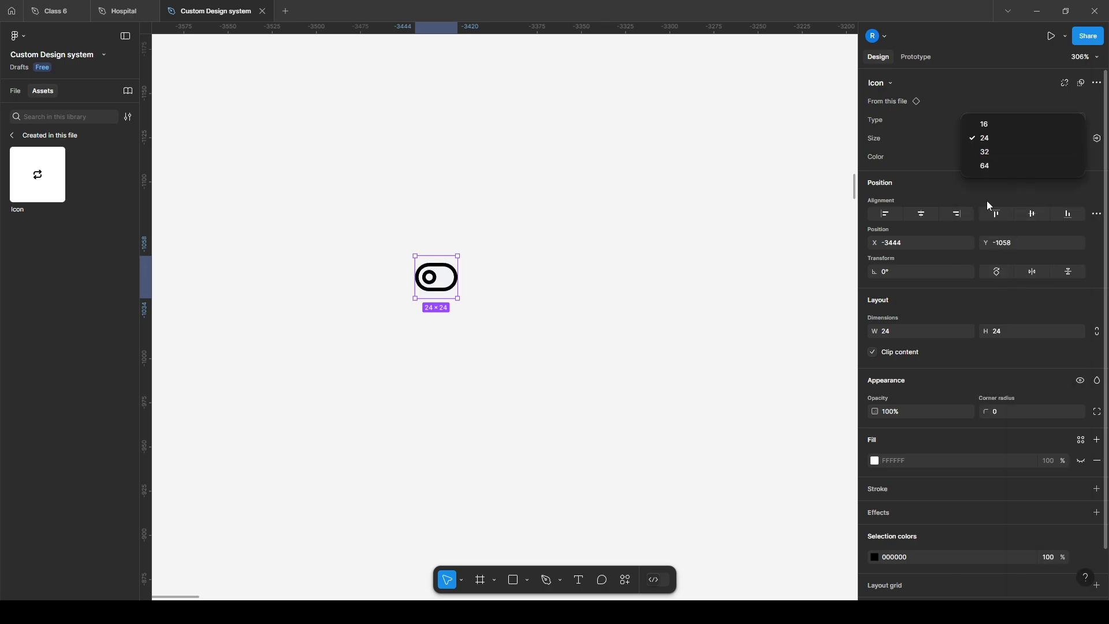
pyautogui.click(985, 167)
pyautogui.click(1000, 120)
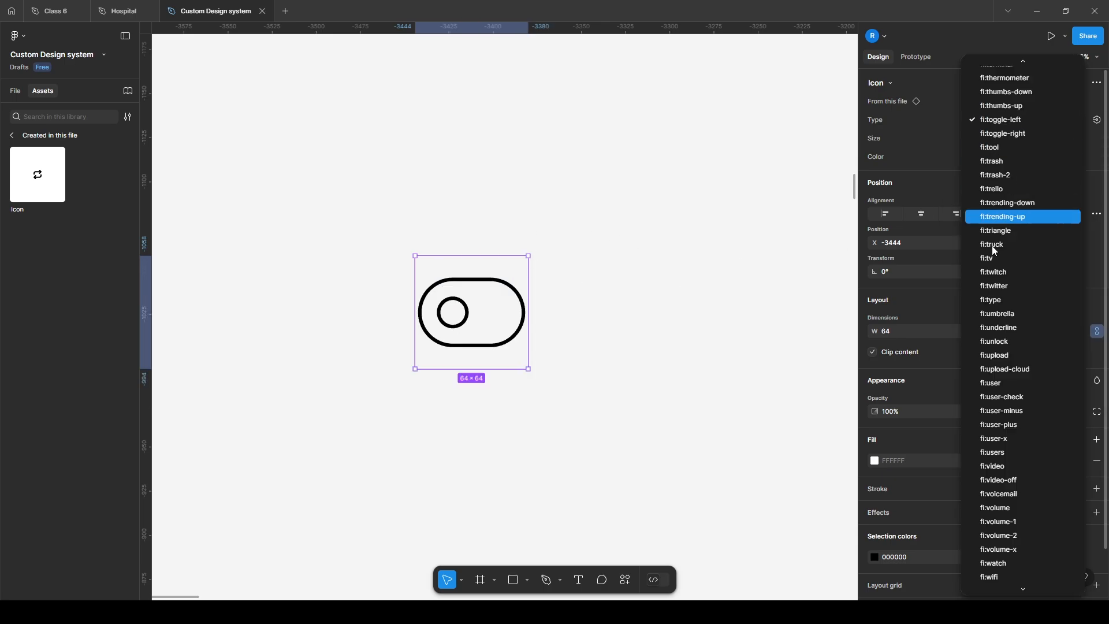
pyautogui.click(994, 354)
# Step: Try the White colour variant on the upload icon and switch it back to Black
pyautogui.click(997, 158)
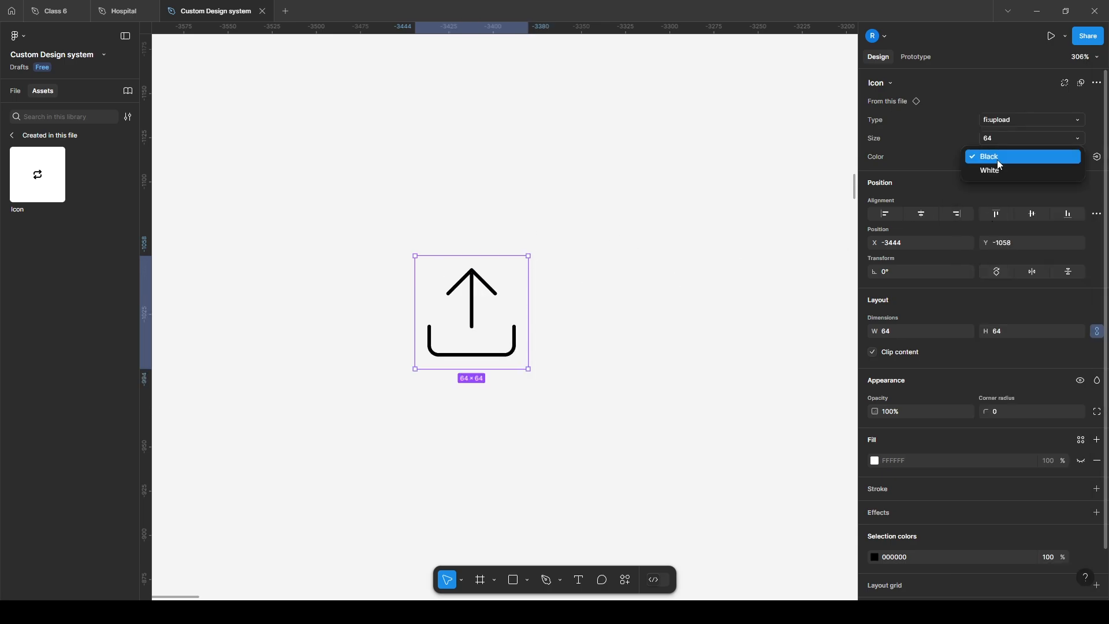
pyautogui.click(998, 172)
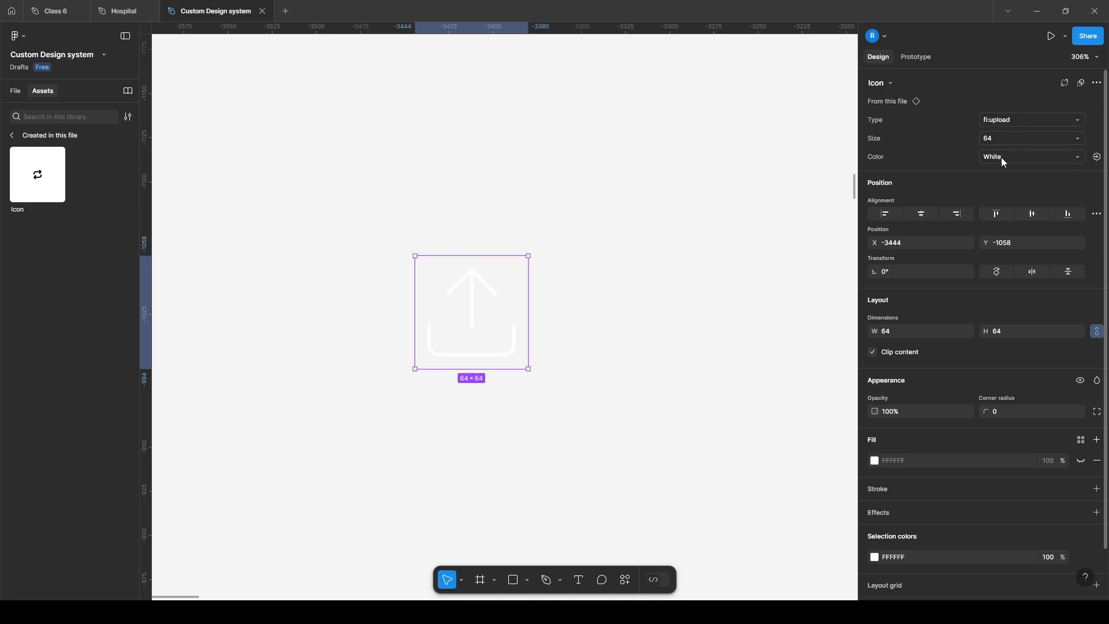
pyautogui.click(1002, 154)
pyautogui.click(992, 142)
pyautogui.click(452, 248)
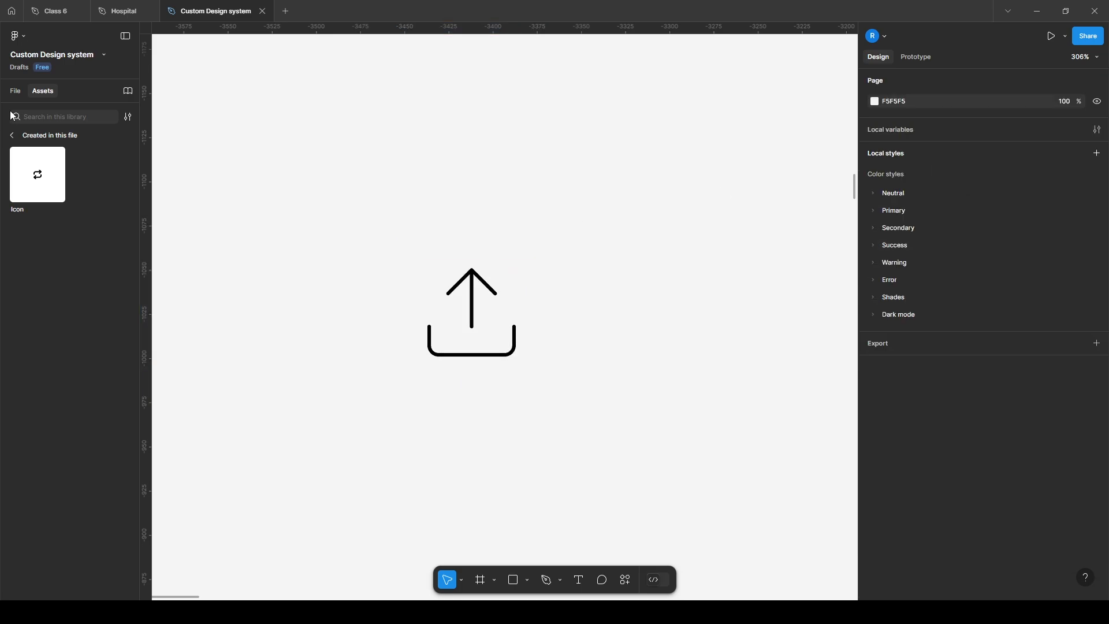
# Step: Expand the Icons / Line frame's layers and examine the black size 16 icons inside it
pyautogui.click(15, 90)
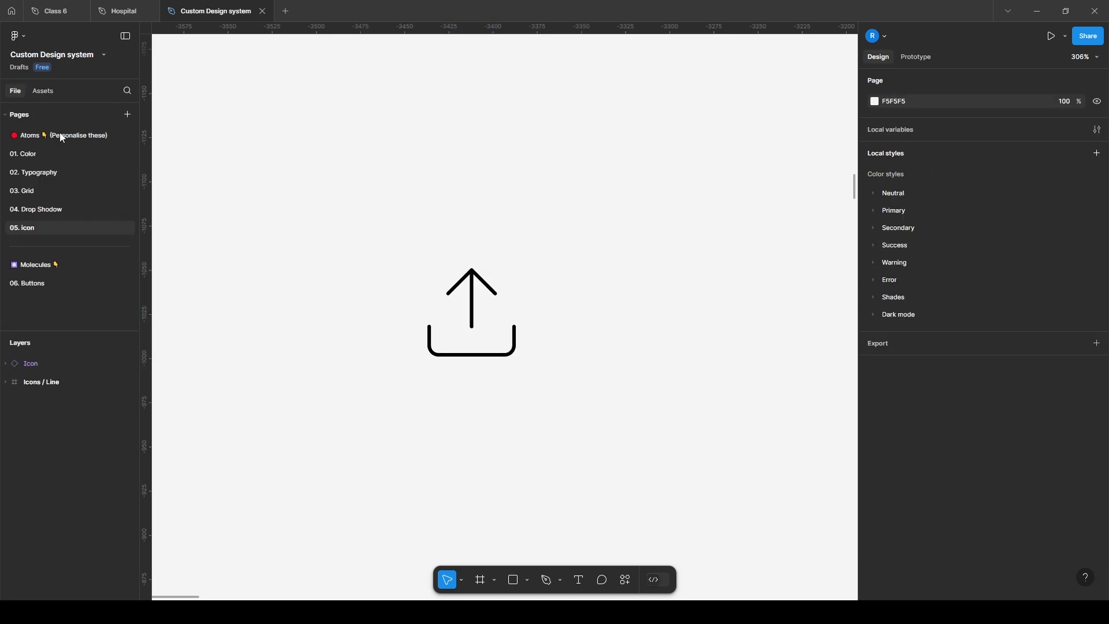
pyautogui.click(6, 384)
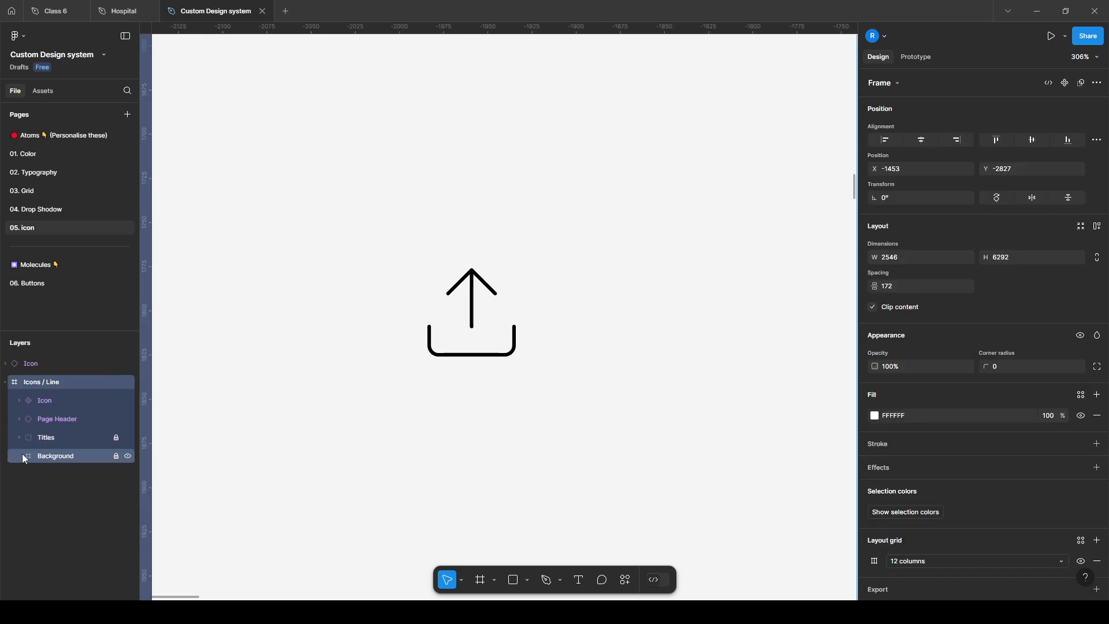
pyautogui.scroll(-10, 424, 341)
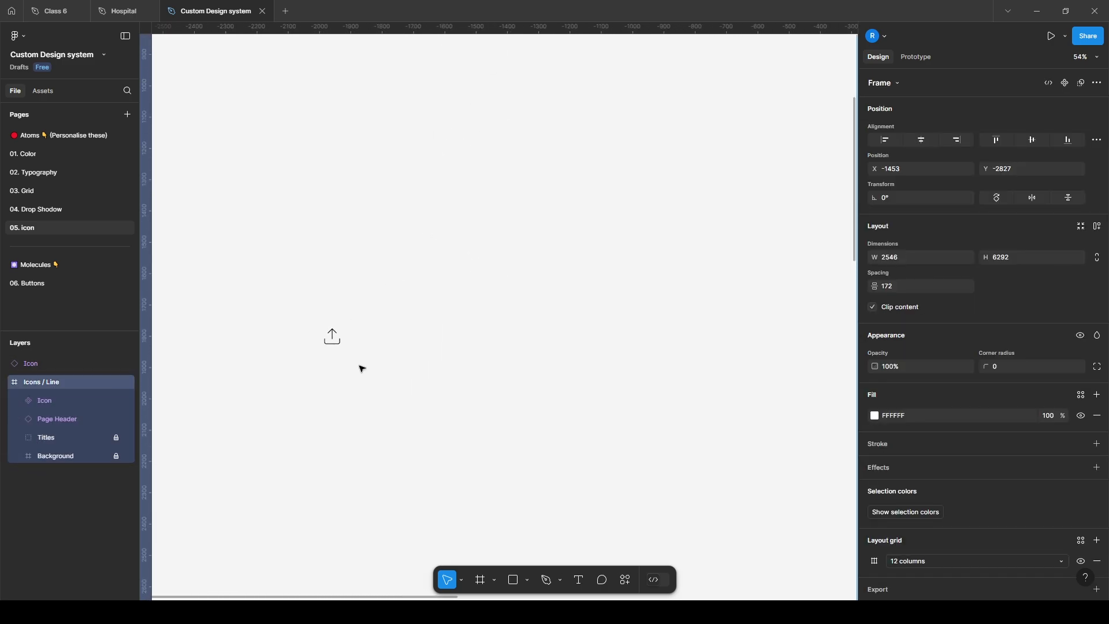
pyautogui.hscroll(5, 531, 330)
pyautogui.scroll(10, 589, 322)
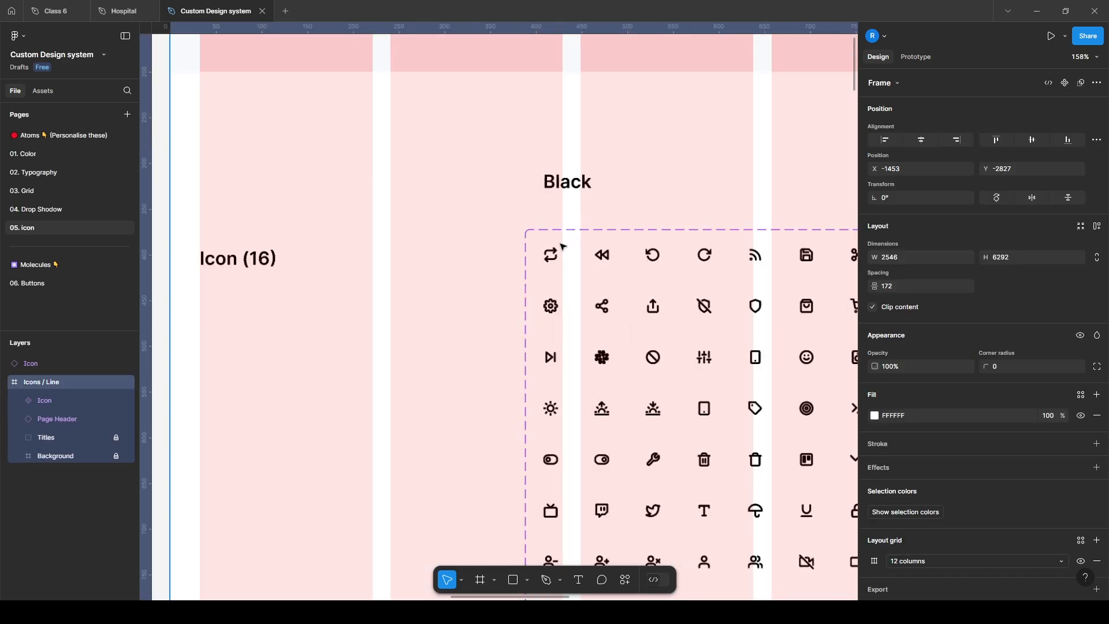
# Step: Inspect the vector layers and variant properties of the fi:repeat, 16, Black icon, collapse its layers and deselect it
pyautogui.click(558, 257)
pyautogui.doubleClick(555, 257)
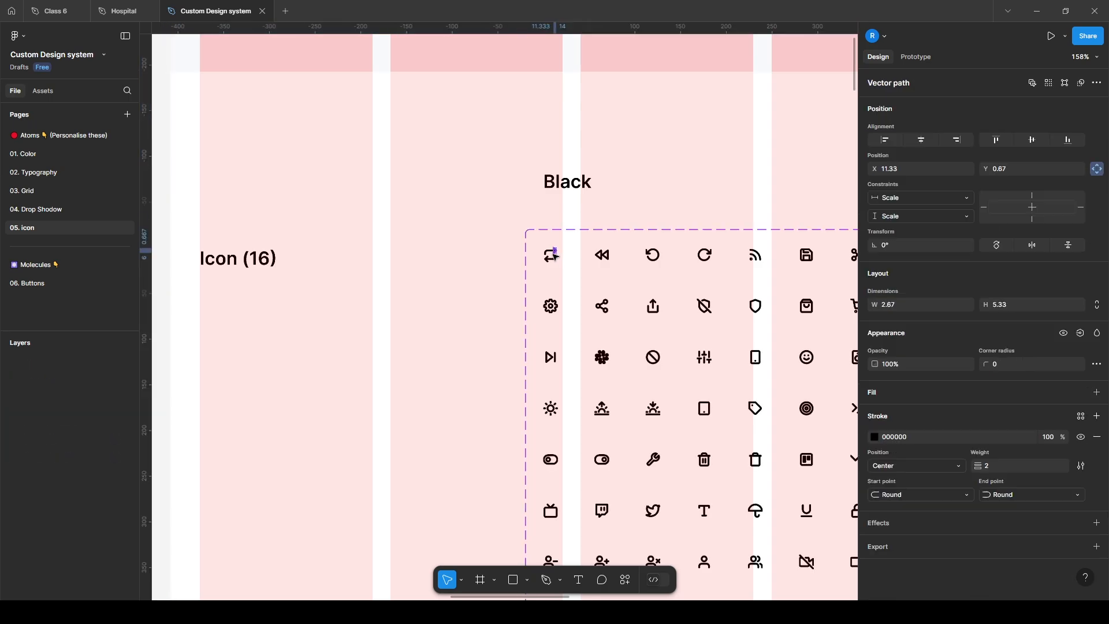
pyautogui.doubleClick(554, 256)
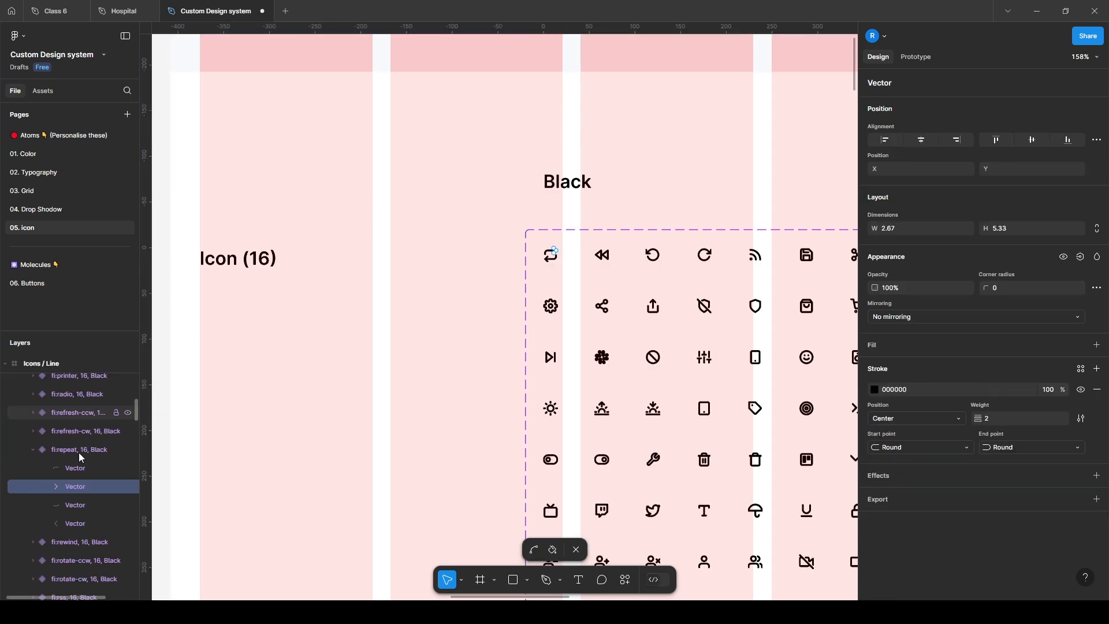
pyautogui.click(37, 451)
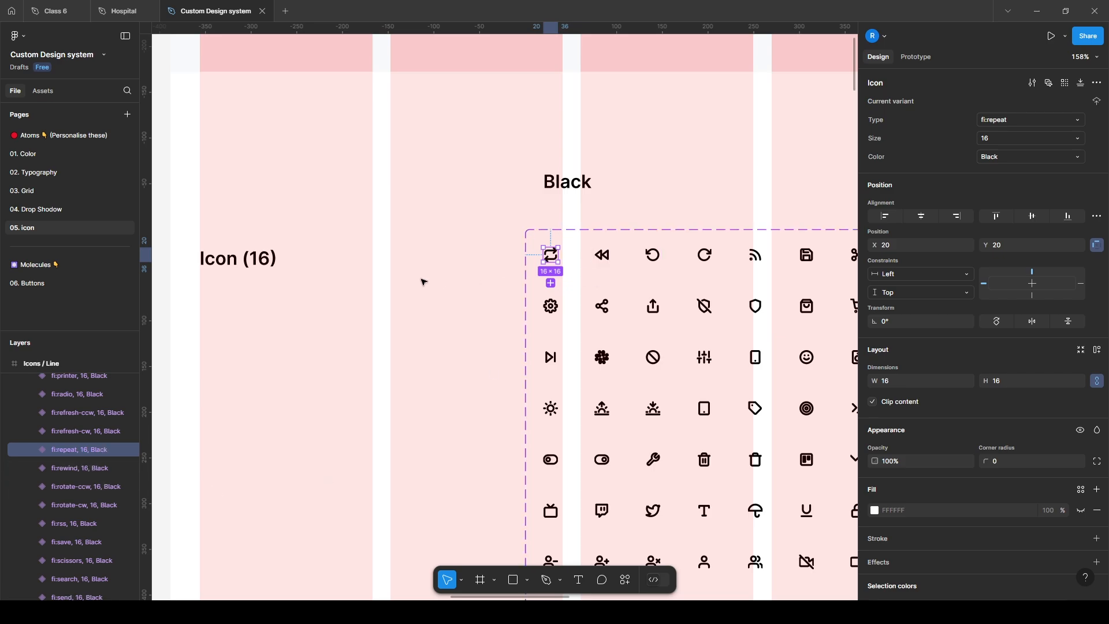
pyautogui.click(376, 291)
pyautogui.scroll(-4, 376, 291)
pyautogui.moveTo(386, 311); pyautogui.dragTo(371, 248)
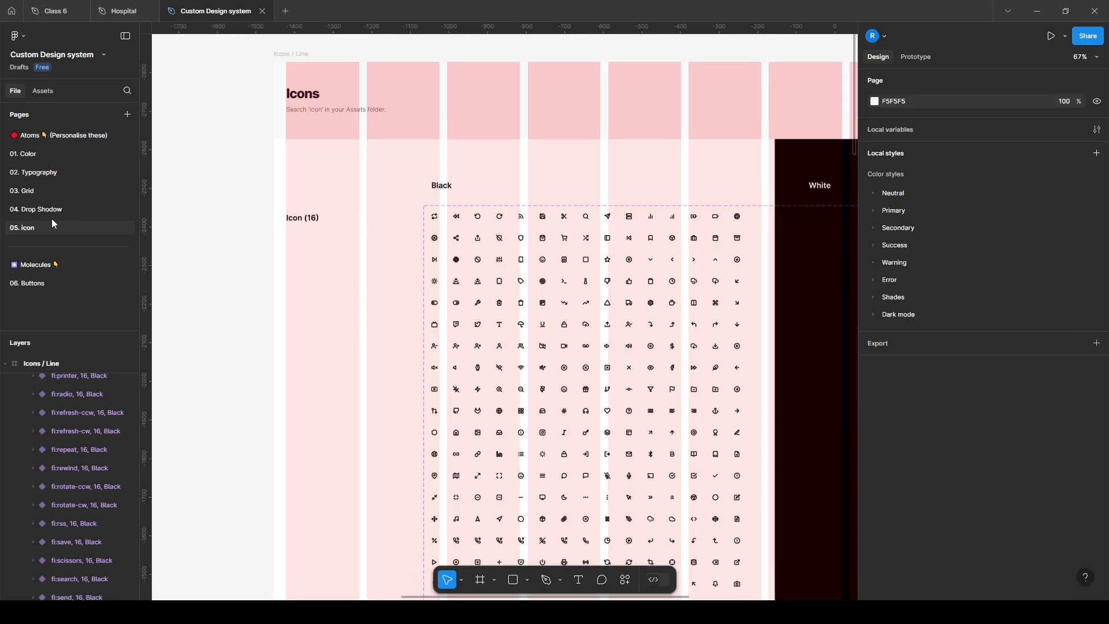
# Step: Open the 06. Buttons page and survey its Primary and Secondary button sections
pyautogui.click(61, 283)
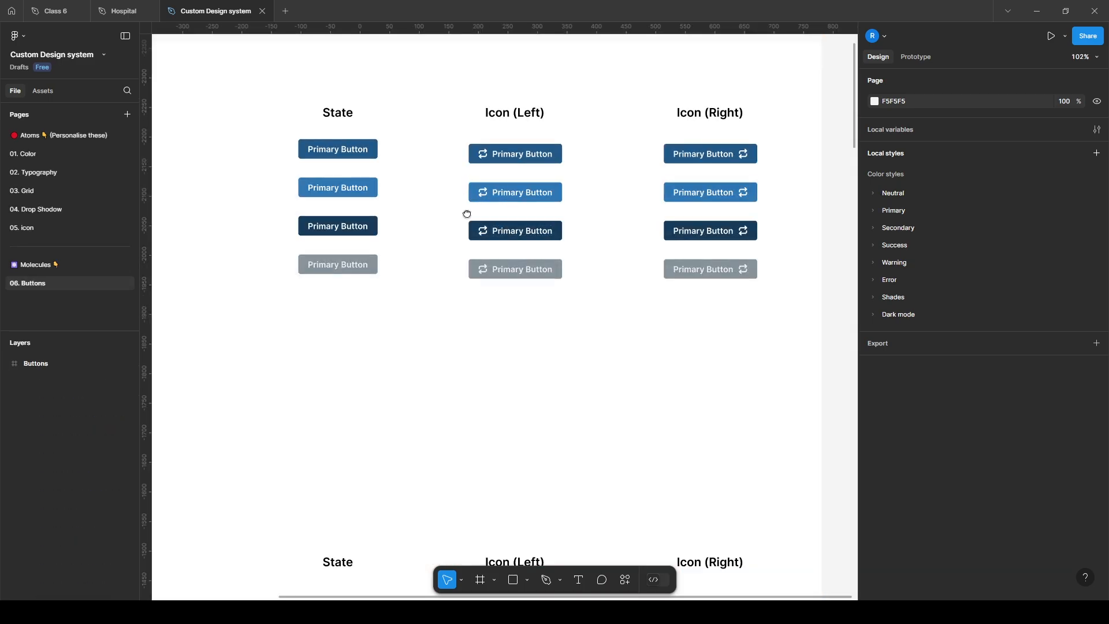
pyautogui.scroll(-10, 467, 214)
pyautogui.scroll(5, 492, 317)
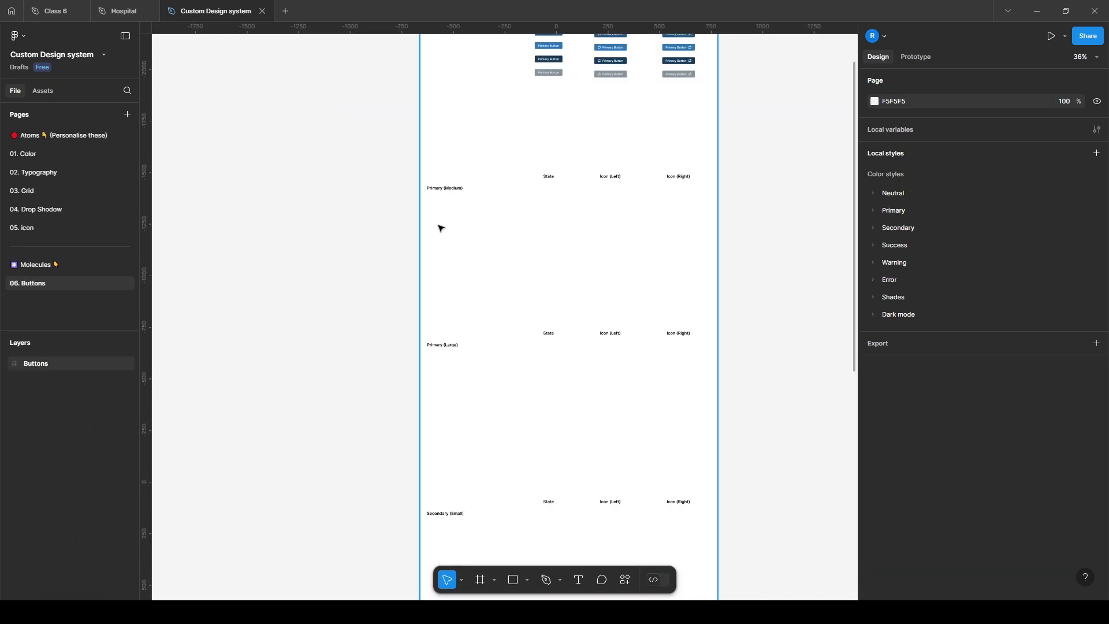
pyautogui.scroll(1, 437, 247)
pyautogui.scroll(-4, 468, 324)
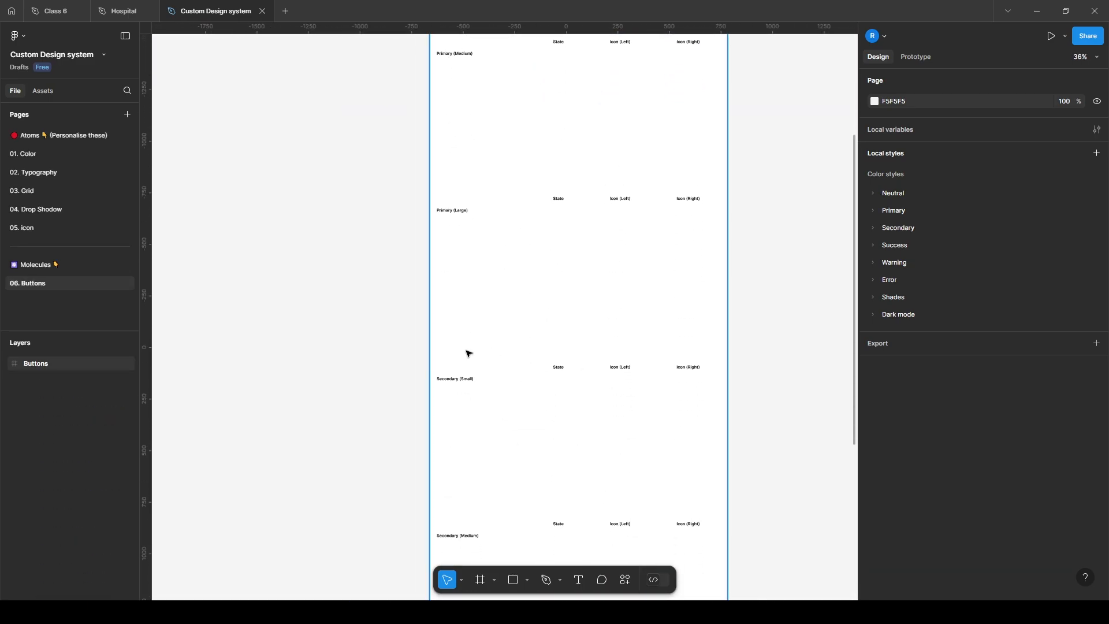
pyautogui.scroll(4, 498, 293)
pyautogui.scroll(3, 540, 258)
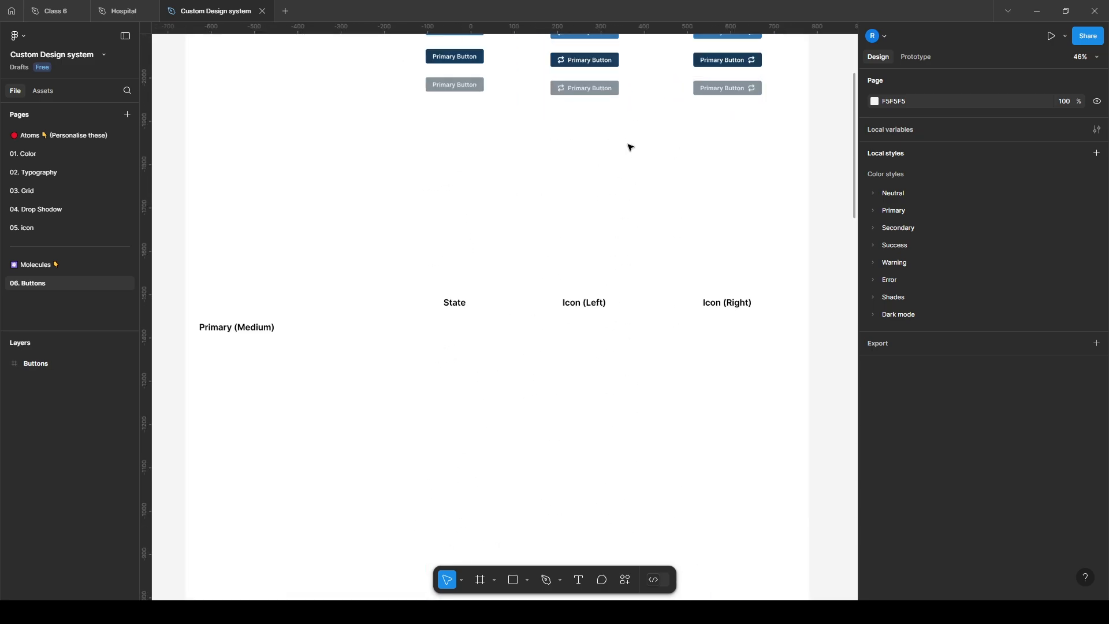
pyautogui.scroll(3, 629, 146)
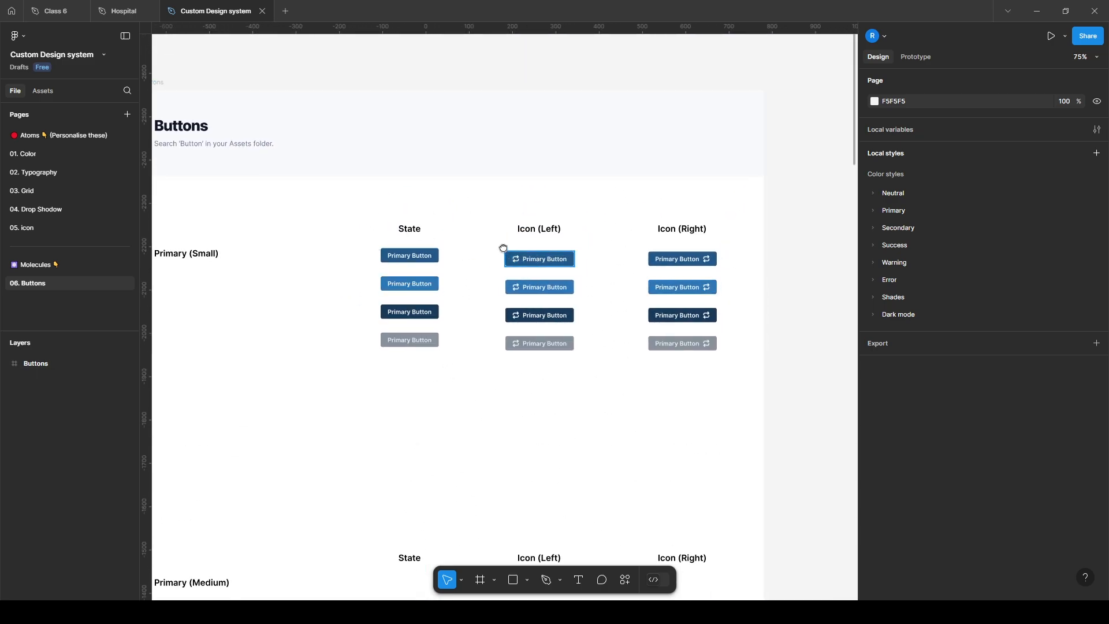
# Step: Examine the Primary (Small) buttons in the State, Icon (Left) and Icon (Right) columns
pyautogui.scroll(3, 449, 243)
pyautogui.hscroll(-3, 449, 240)
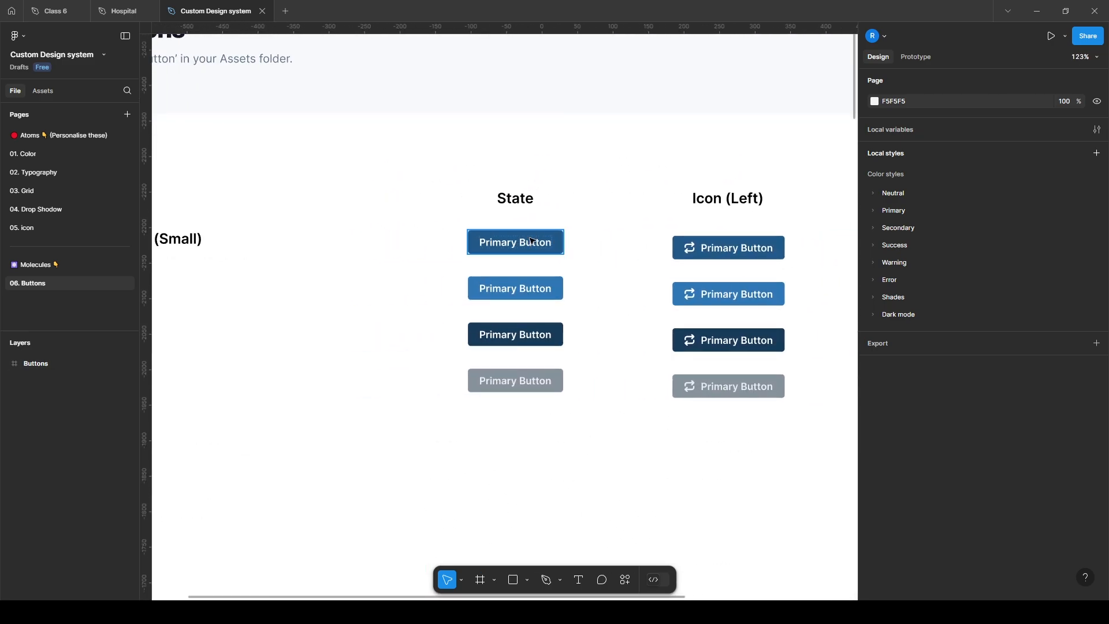
pyautogui.hscroll(3, 543, 321)
pyautogui.scroll(-1, 543, 321)
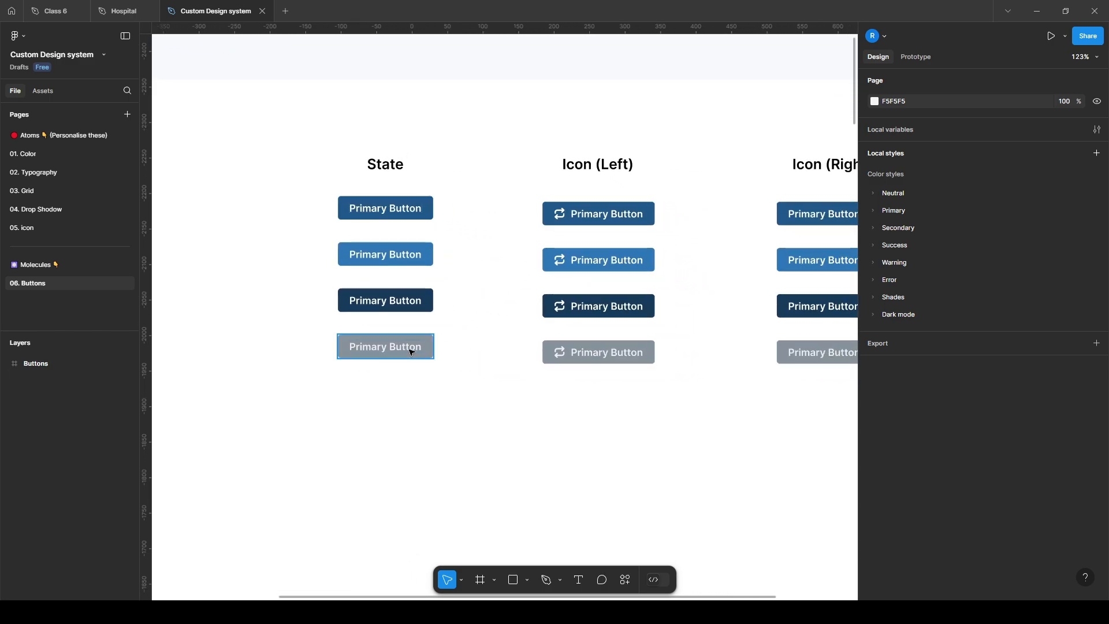
pyautogui.scroll(-5, 539, 217)
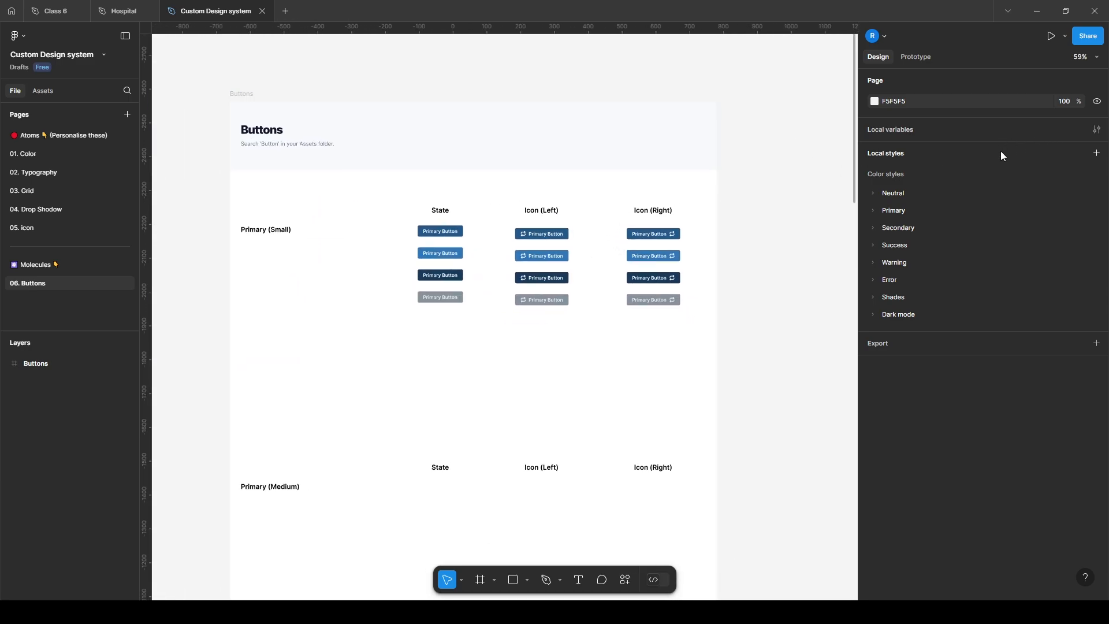
# Step: Draw a frame about 116 × 106 in the empty canvas beside the Buttons frame and convert it to a component
pyautogui.click(481, 580)
pyautogui.moveTo(761, 251); pyautogui.dragTo(801, 287)
pyautogui.click(799, 328)
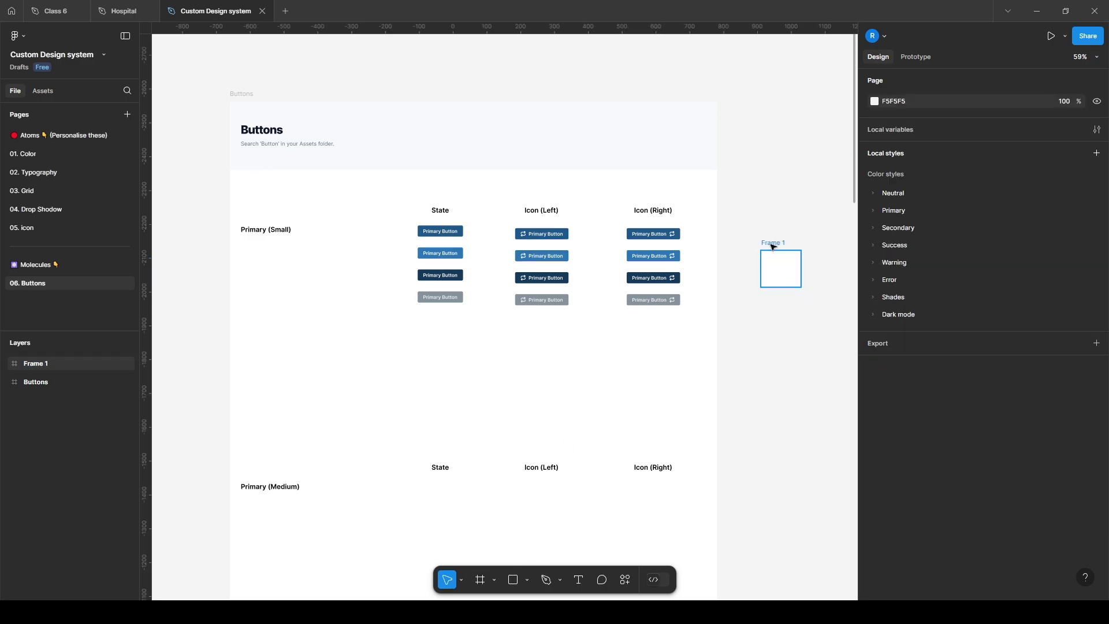
pyautogui.click(774, 244)
pyautogui.click(1065, 83)
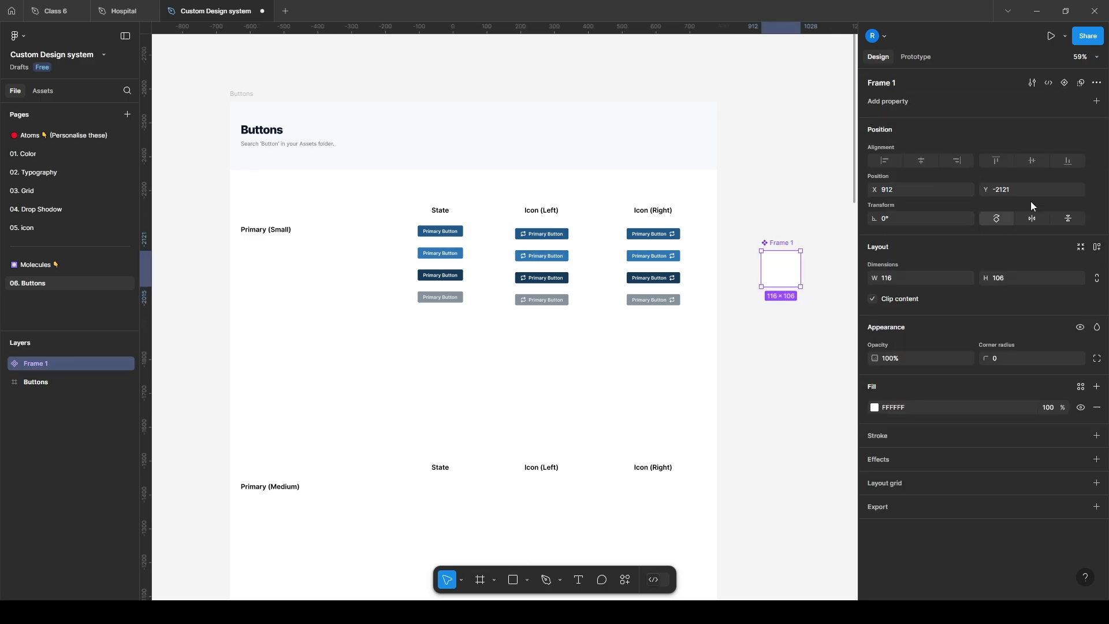
# Step: View the property types that can be added to the new component and delete the component
pyautogui.click(1097, 101)
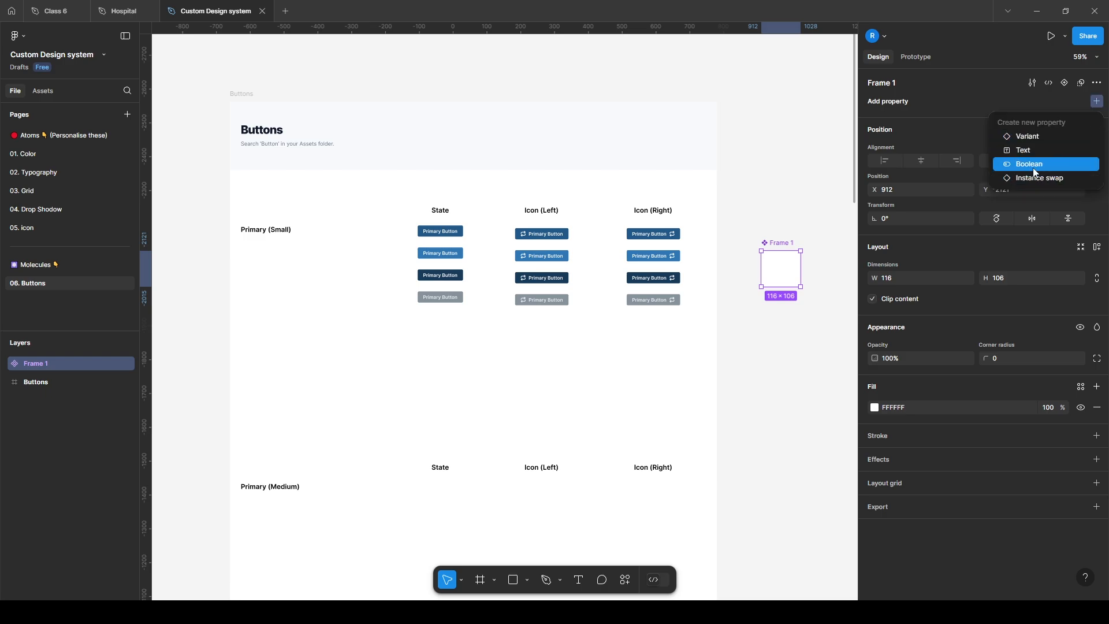
pyautogui.click(756, 224)
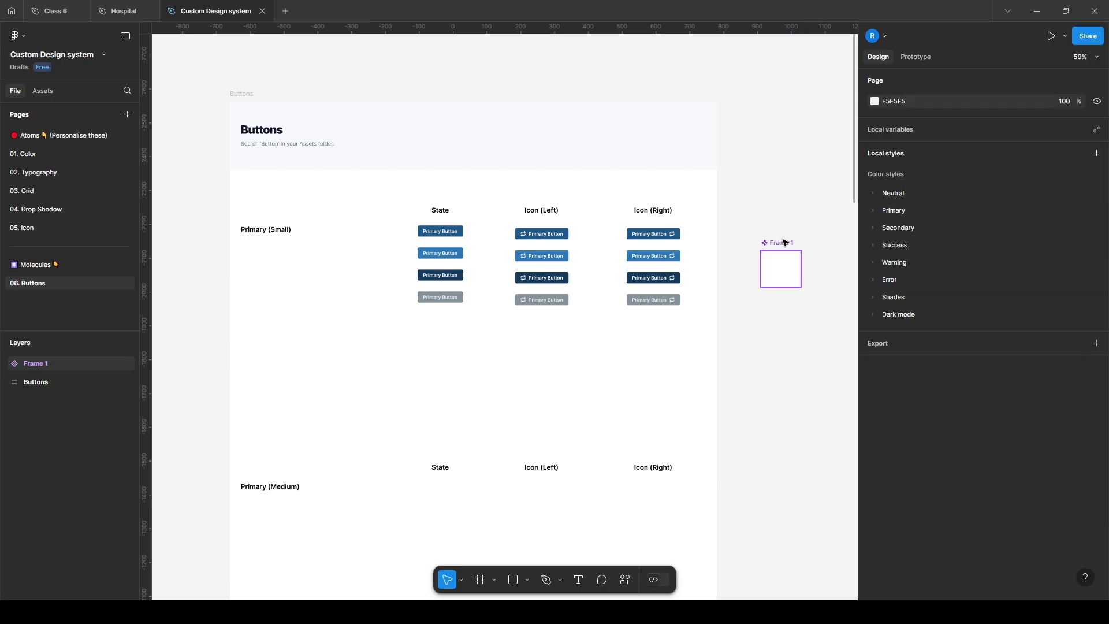
pyautogui.click(783, 242)
pyautogui.press('Delete')
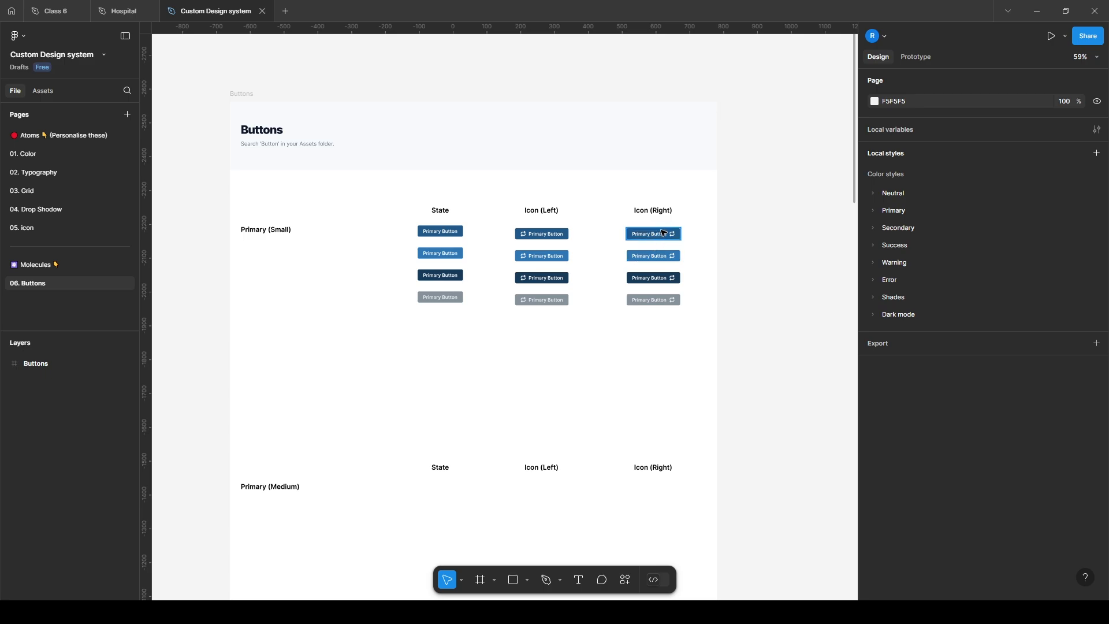
# Step: Return to the 01. Color page and examine the palettes in the Colors/Light Mode frame
pyautogui.click(81, 156)
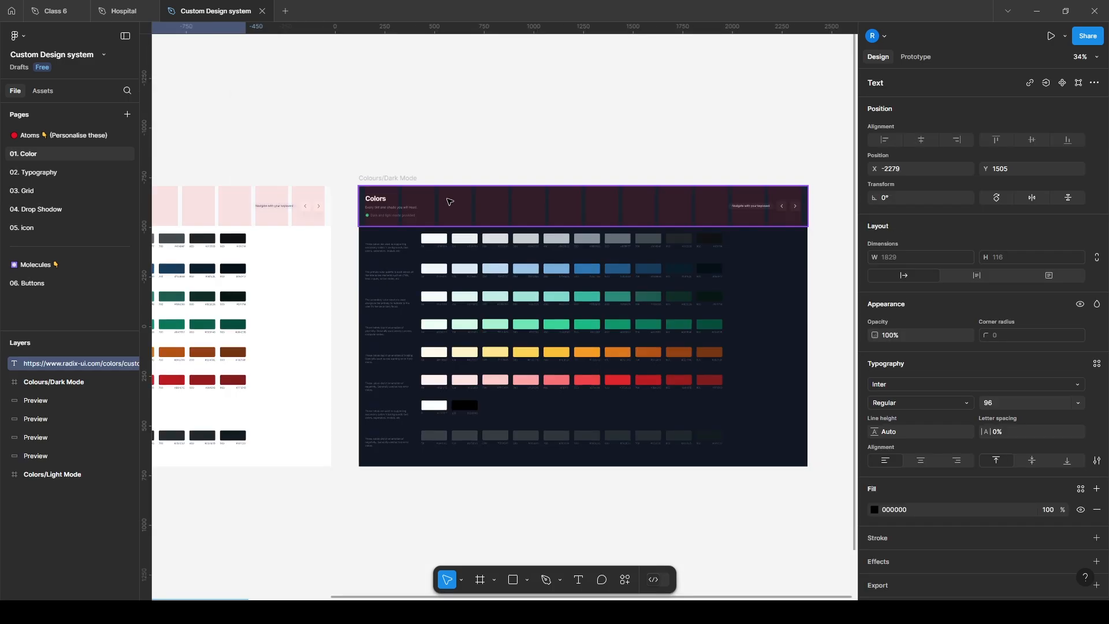
pyautogui.scroll(-4, 451, 202)
pyautogui.moveTo(448, 202); pyautogui.dragTo(781, 260)
pyautogui.scroll(5, 491, 194)
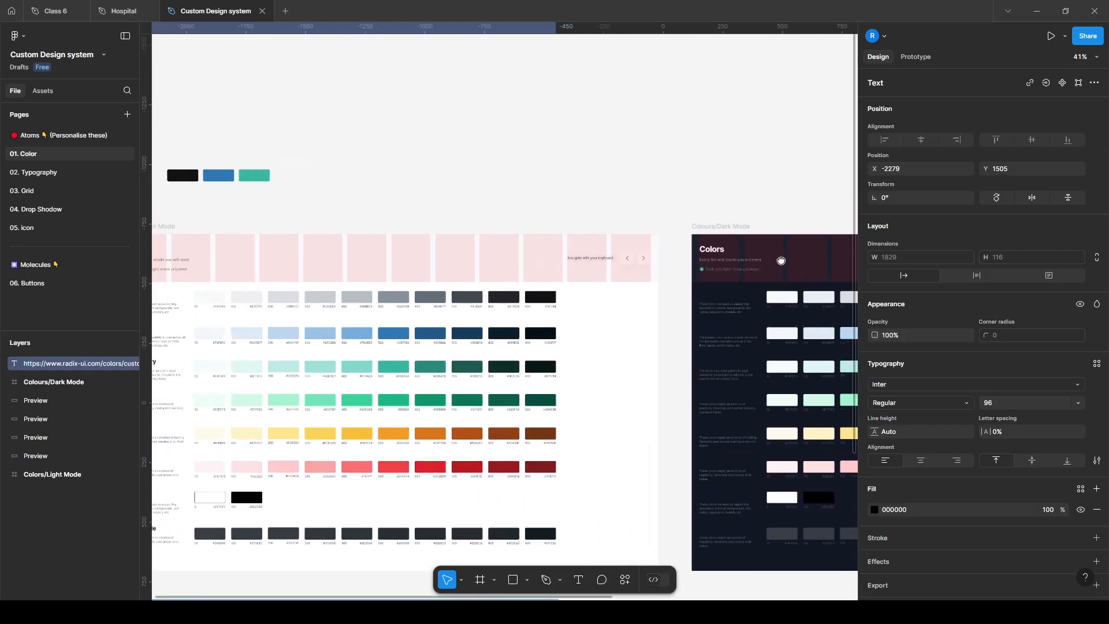
pyautogui.moveTo(660, 230); pyautogui.dragTo(683, 215)
pyautogui.moveTo(597, 191); pyautogui.dragTo(617, 181)
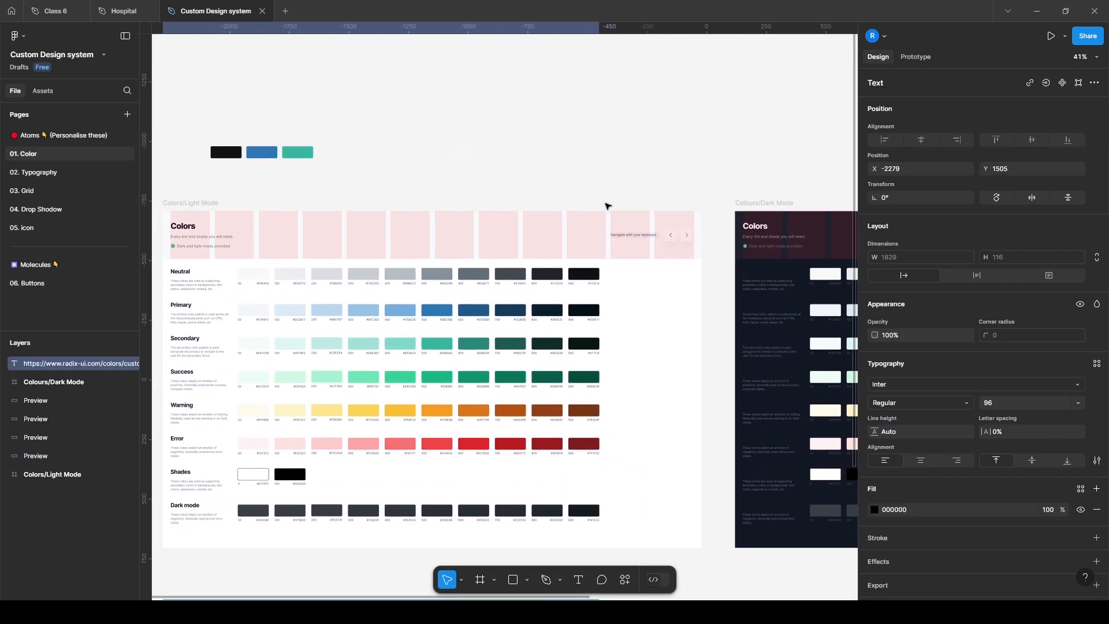